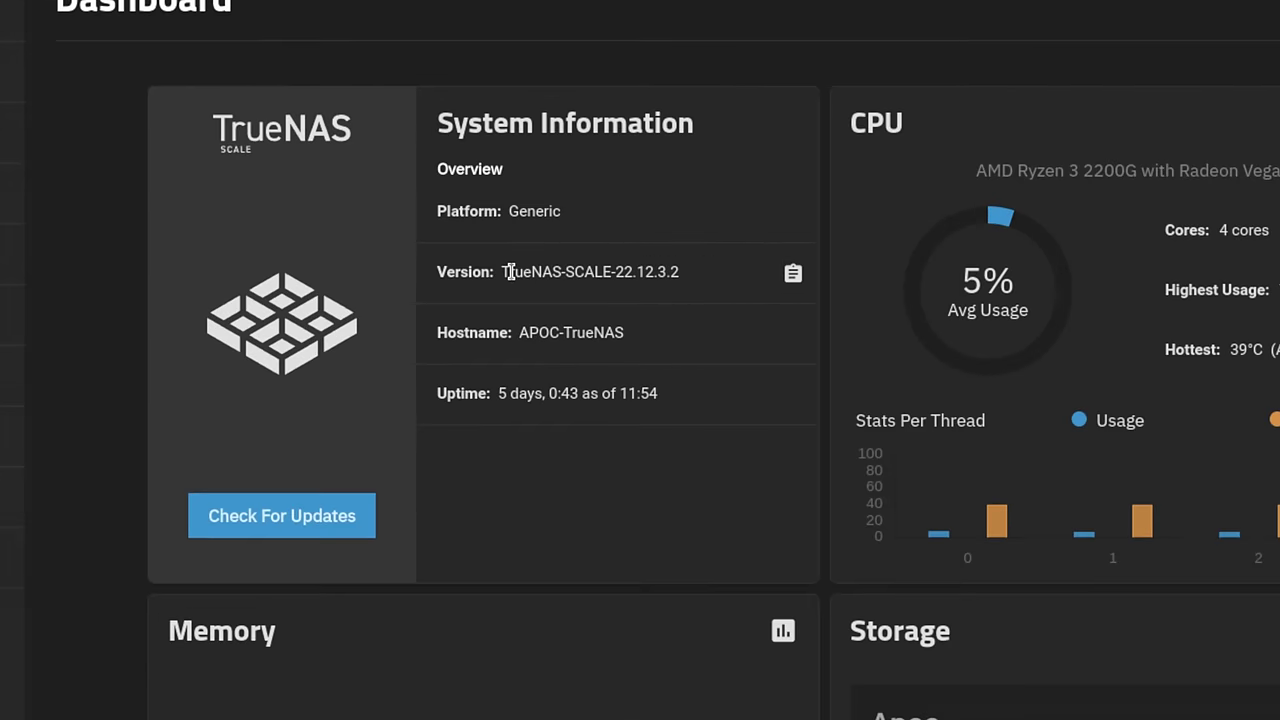
# - Select the TrueNAS-SCALE-22.12.3.2 version text and pick APP_Configs in the Datasets list
pyautogui.moveTo(483, 275); pyautogui.dragTo(597, 274)
pyautogui.moveTo(697, 268); pyautogui.dragTo(723, 271)
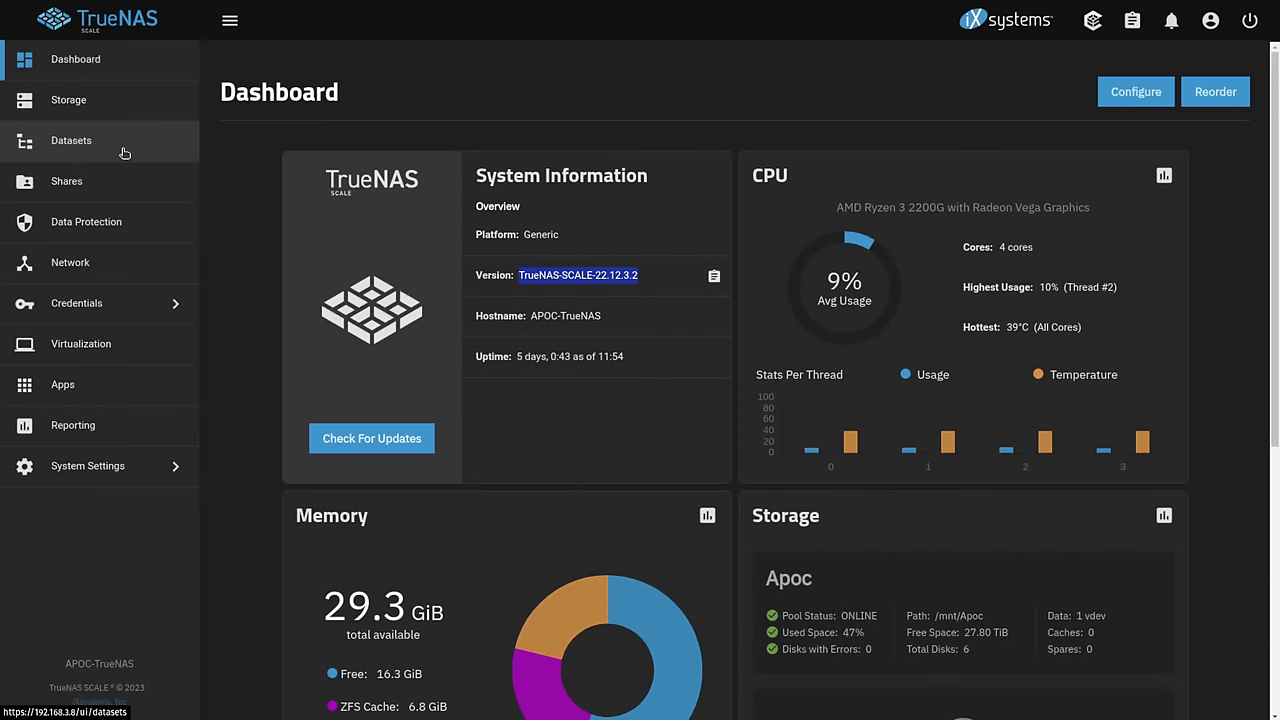
pyautogui.click(124, 150)
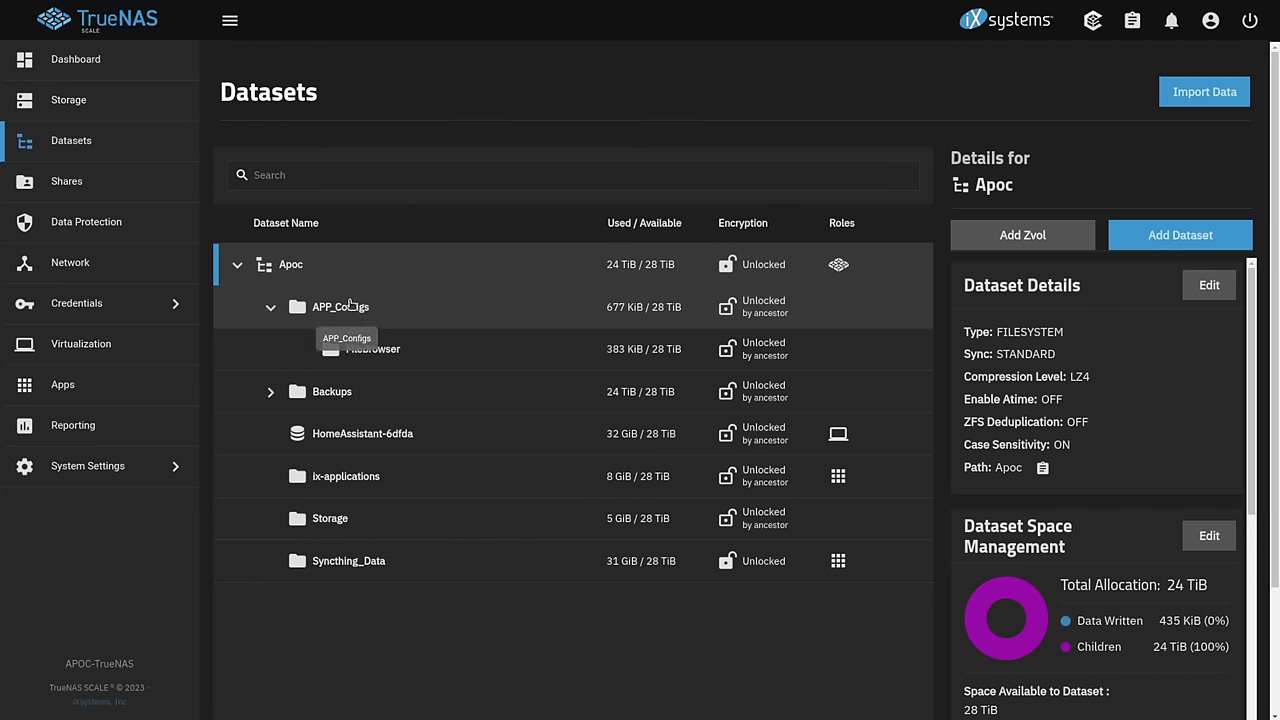
pyautogui.click(356, 308)
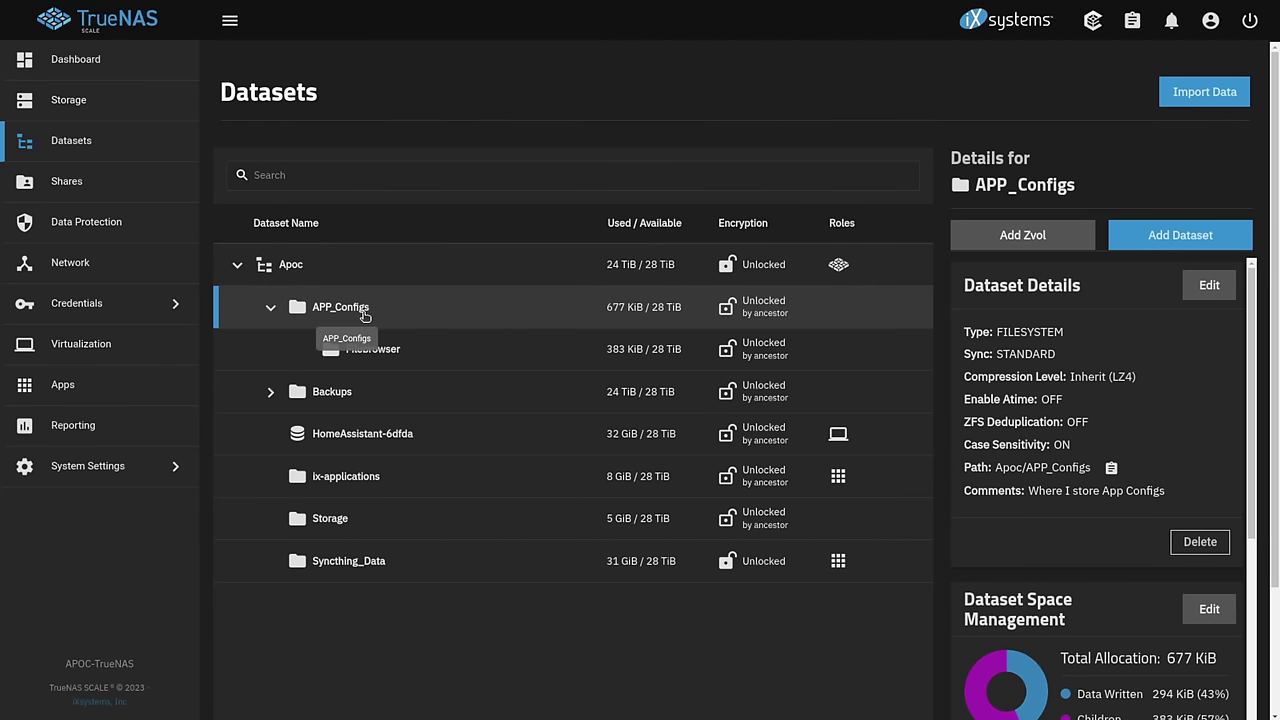
# - Create and save child dataset Nextcloud_Database with comment Nextcloud_Database, then review it
pyautogui.click(1150, 244)
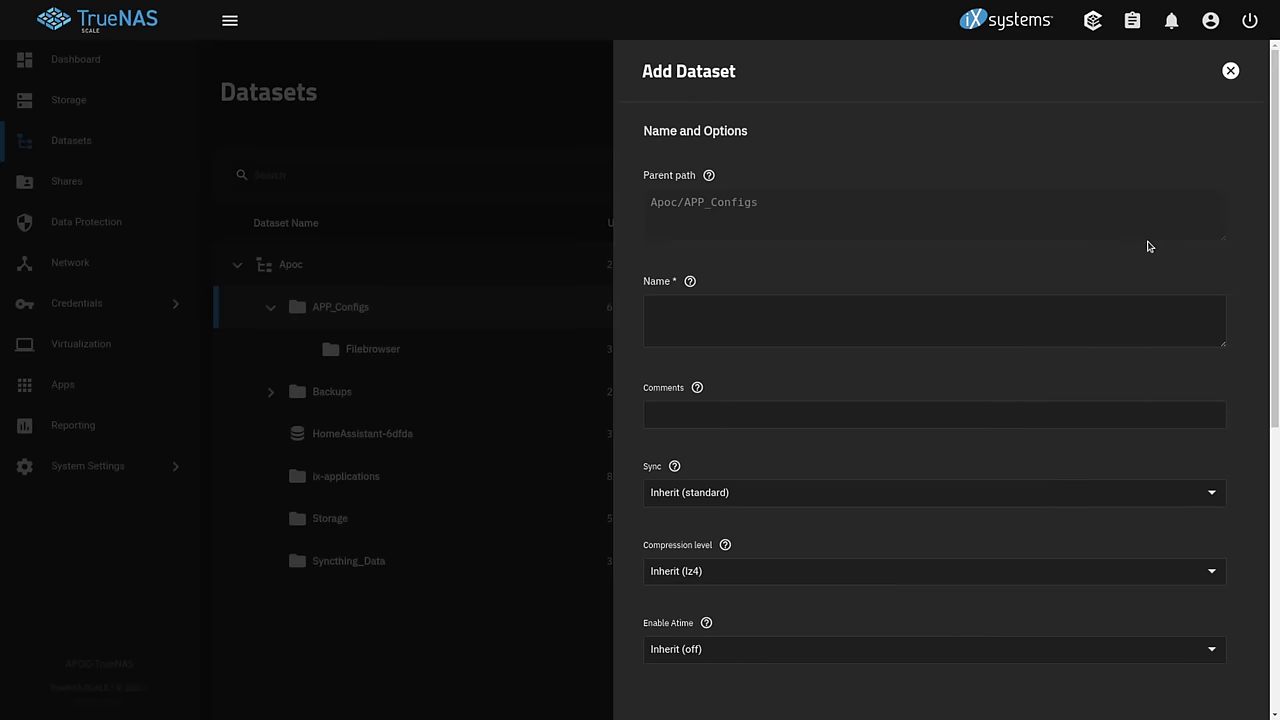
pyautogui.click(775, 340)
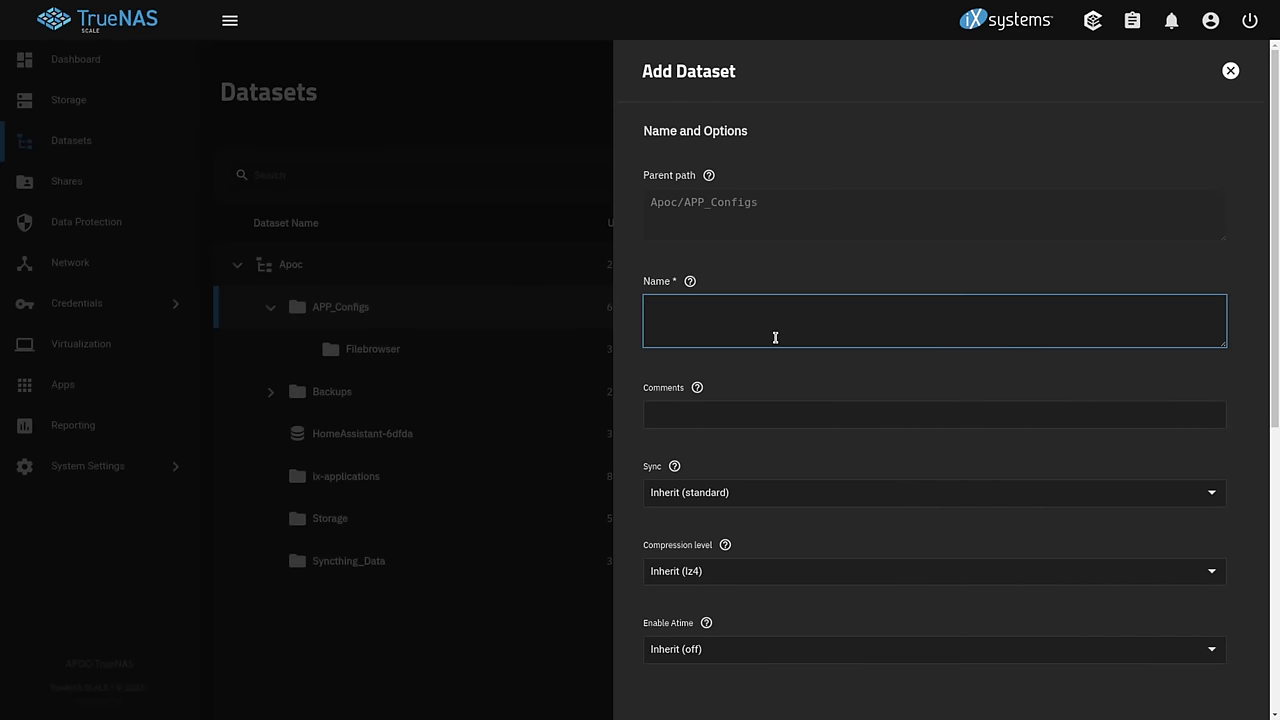
pyautogui.write('Nextcloud_Database')
pyautogui.click(755, 423)
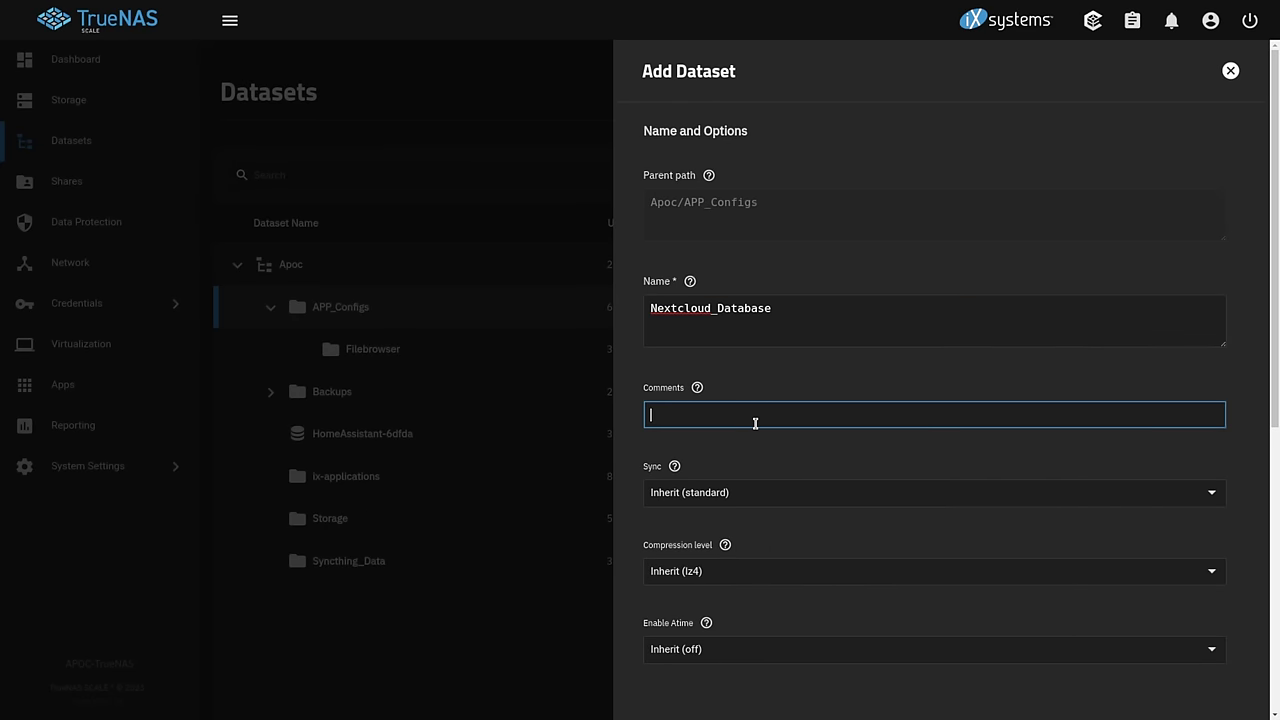
pyautogui.write('Nextcloud_Database')
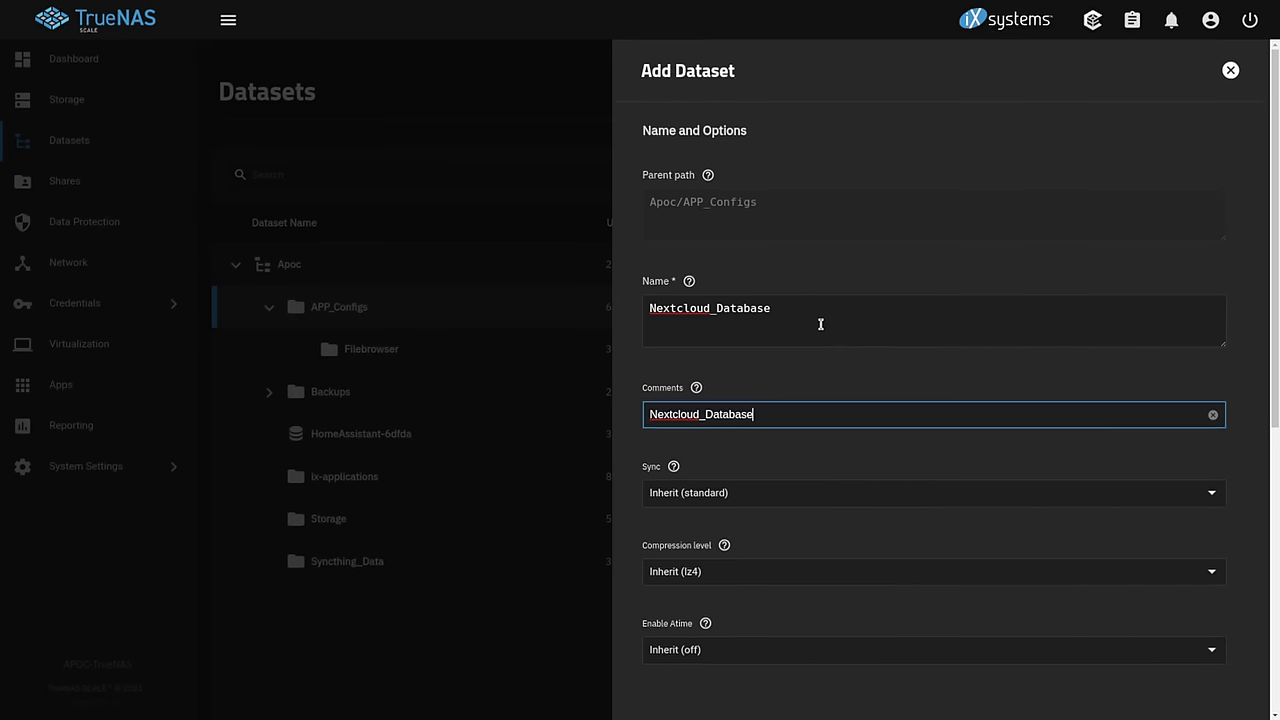
pyautogui.click(822, 324)
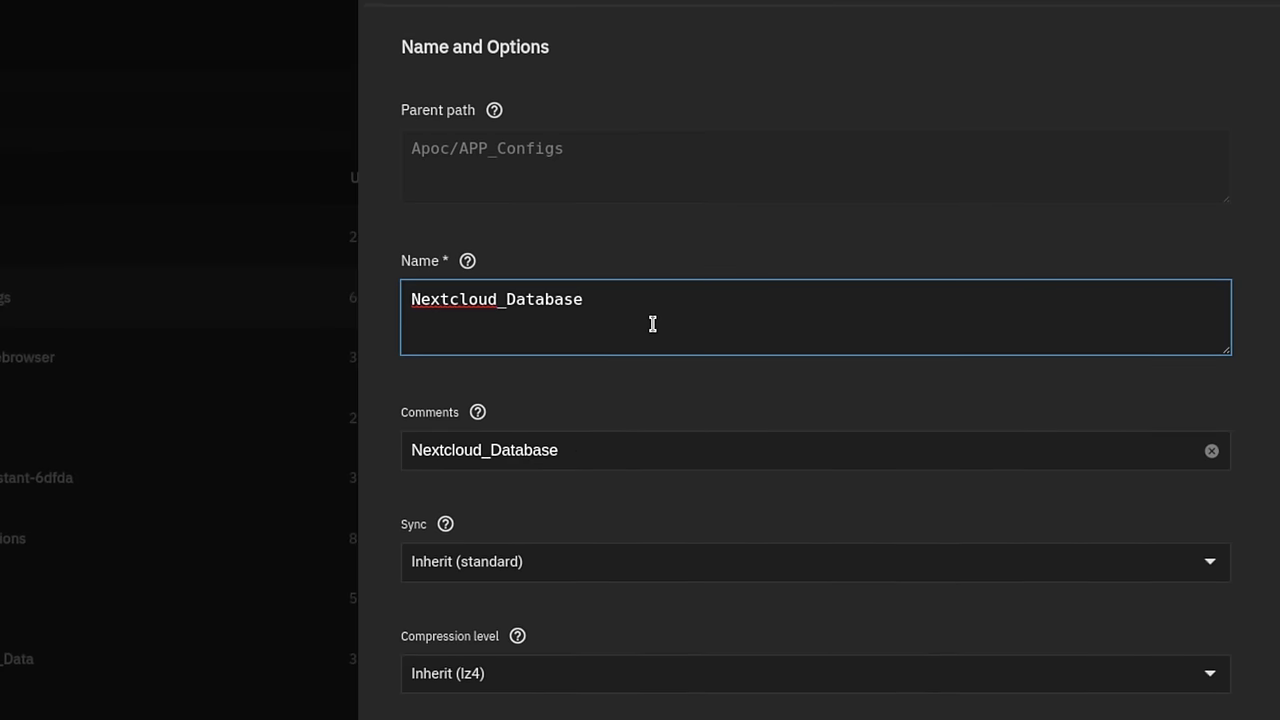
pyautogui.scroll(-2, 652, 323)
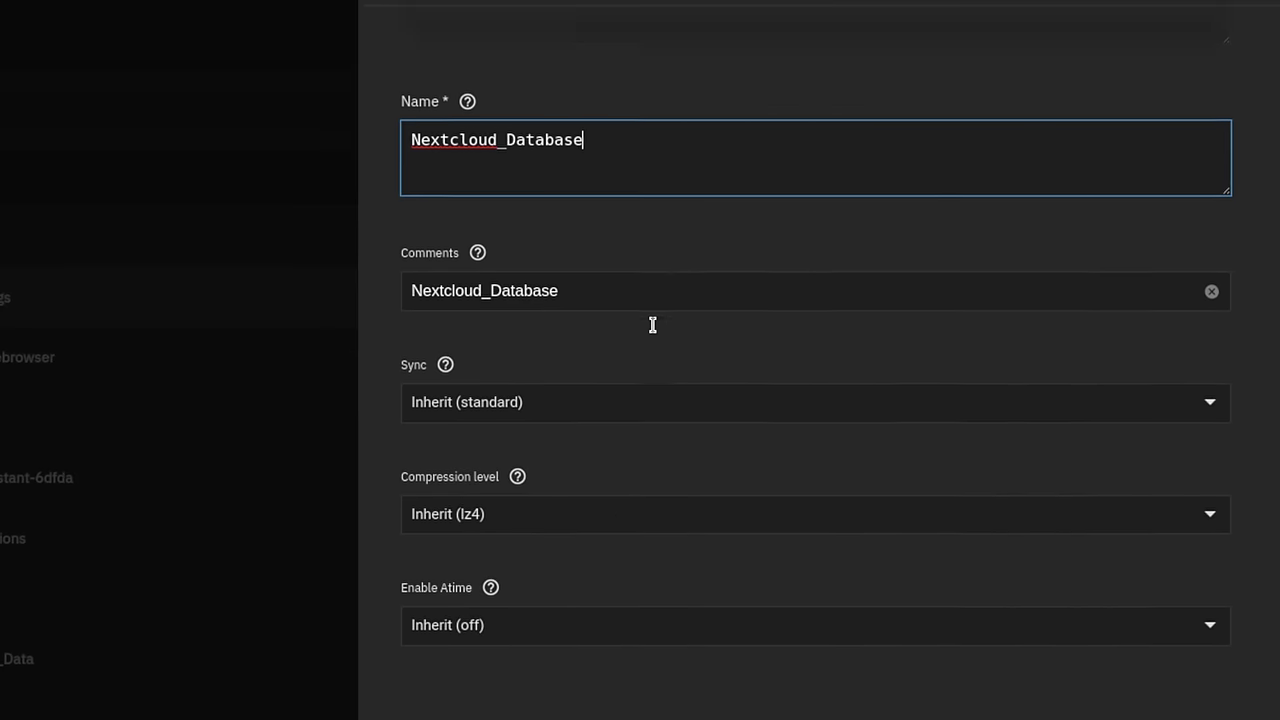
pyautogui.scroll(-4, 657, 333)
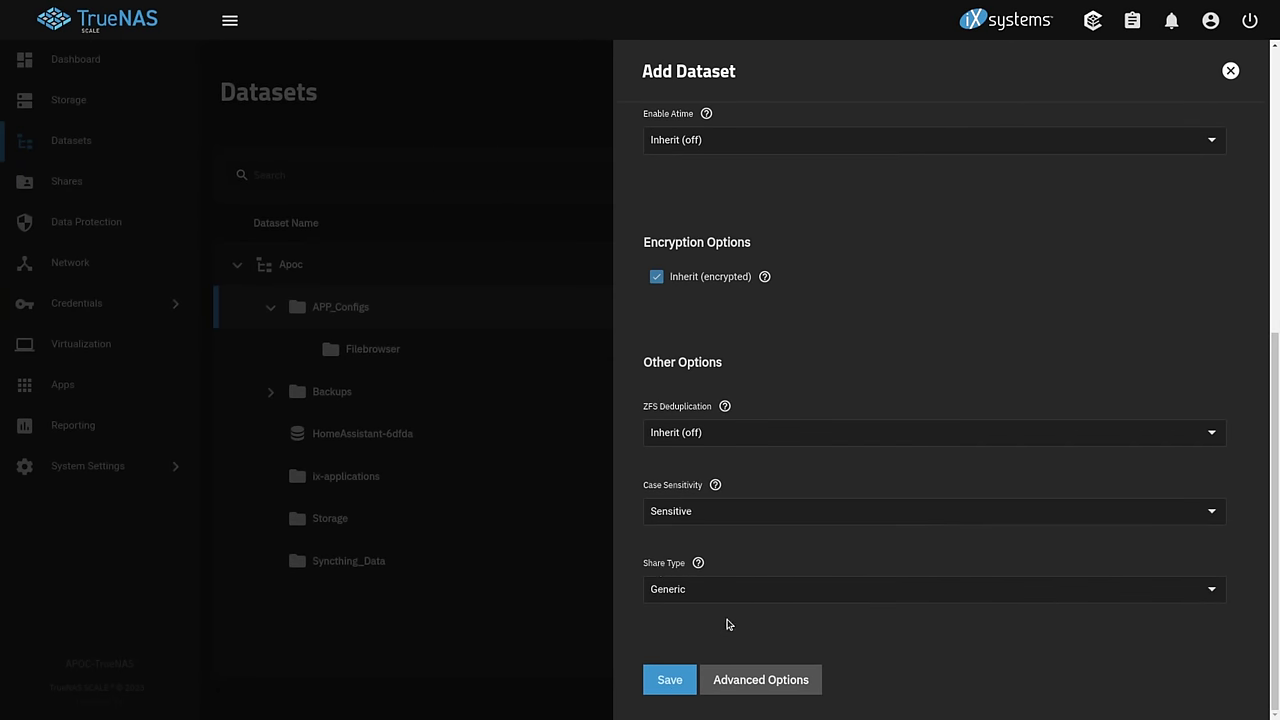
pyautogui.click(682, 681)
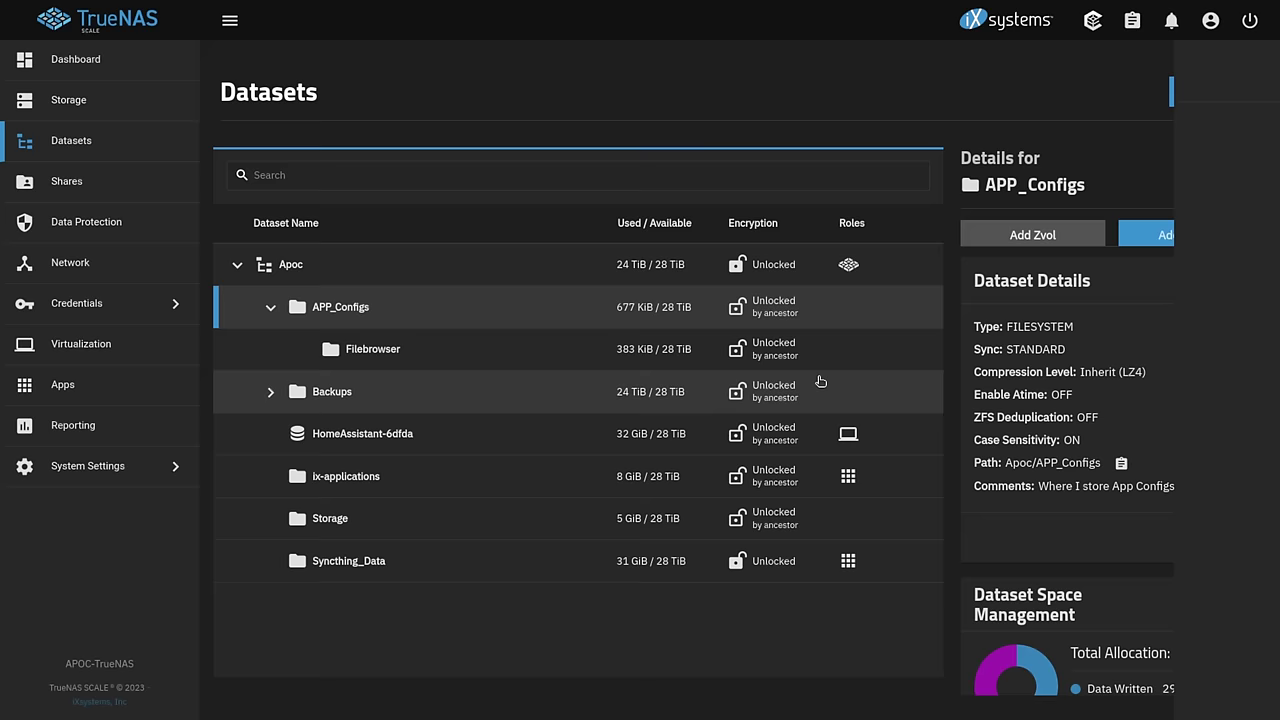
pyautogui.click(430, 396)
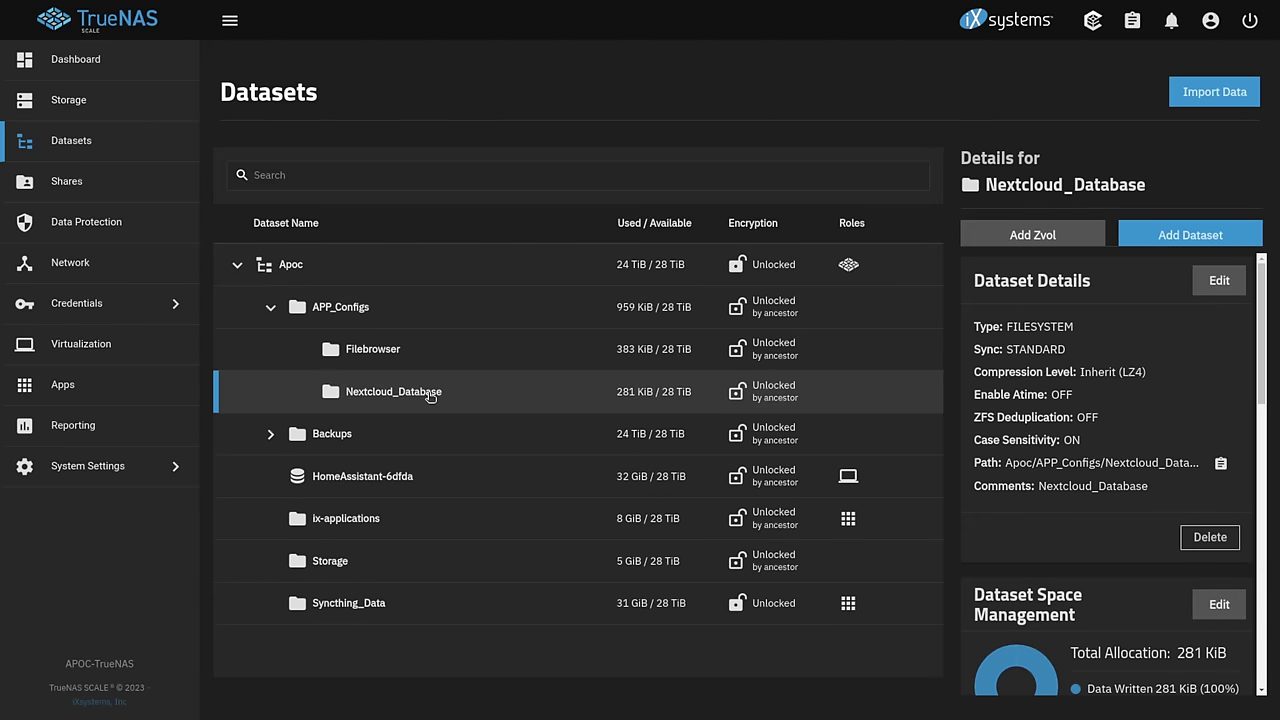
pyautogui.click(280, 270)
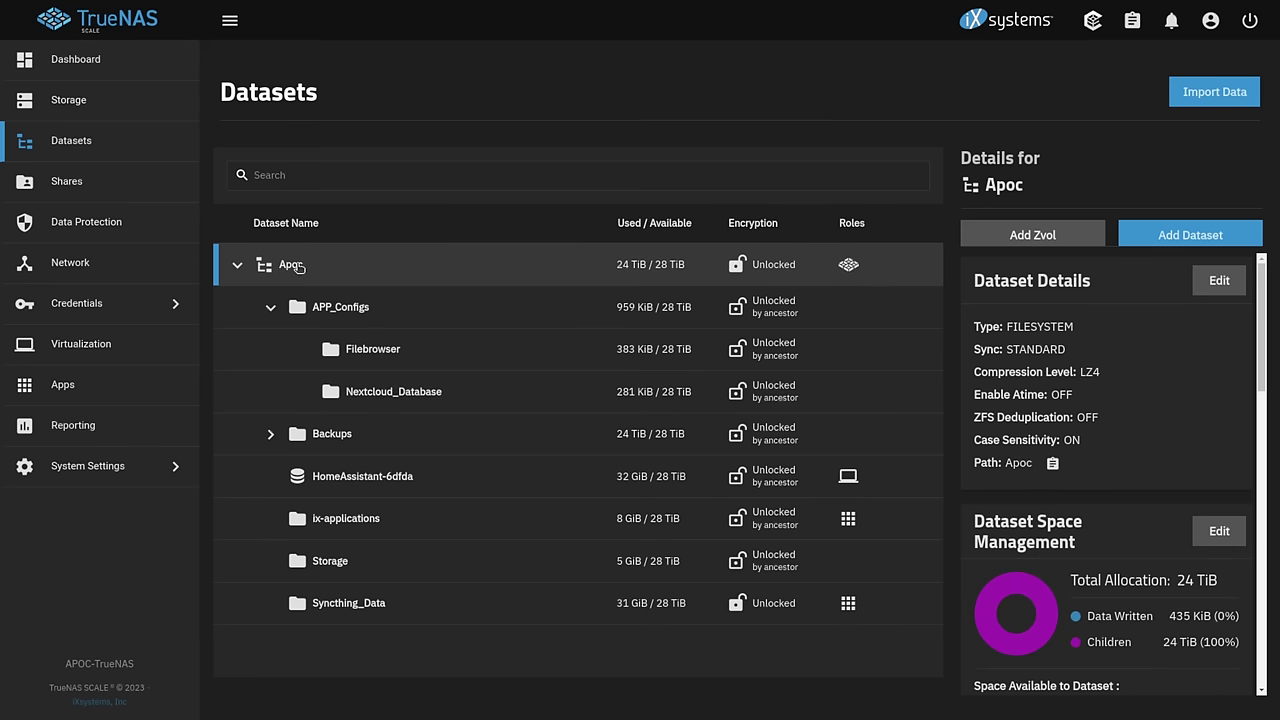
# - Add an Apps-type dataset Nextcloud_Data under Apoc with comment Nextcloud_Data and save it
pyautogui.click(1205, 234)
pyautogui.click(726, 311)
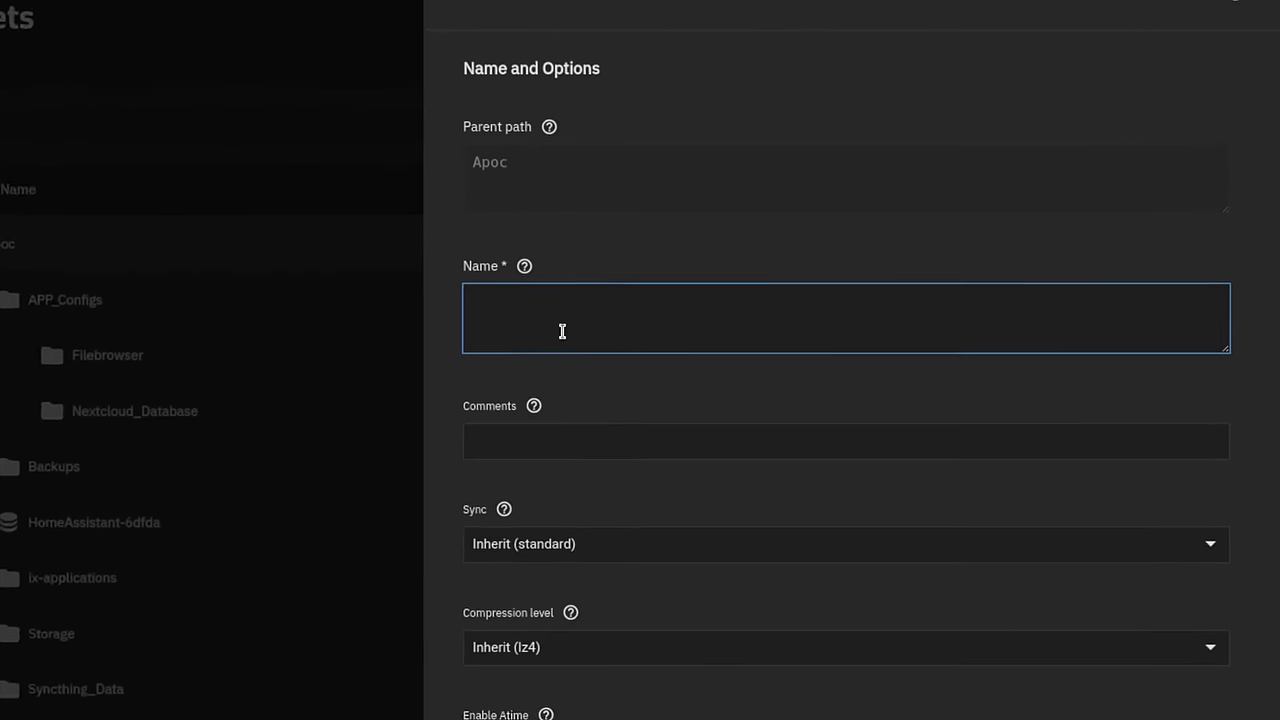
pyautogui.write('Nextcloud_Database')
pyautogui.press('BackSpace')
pyautogui.press('BackSpace')
pyautogui.press('BackSpace')
pyautogui.hotkey('ctrl', 'a')
pyautogui.hotkey('ctrl', 'c')
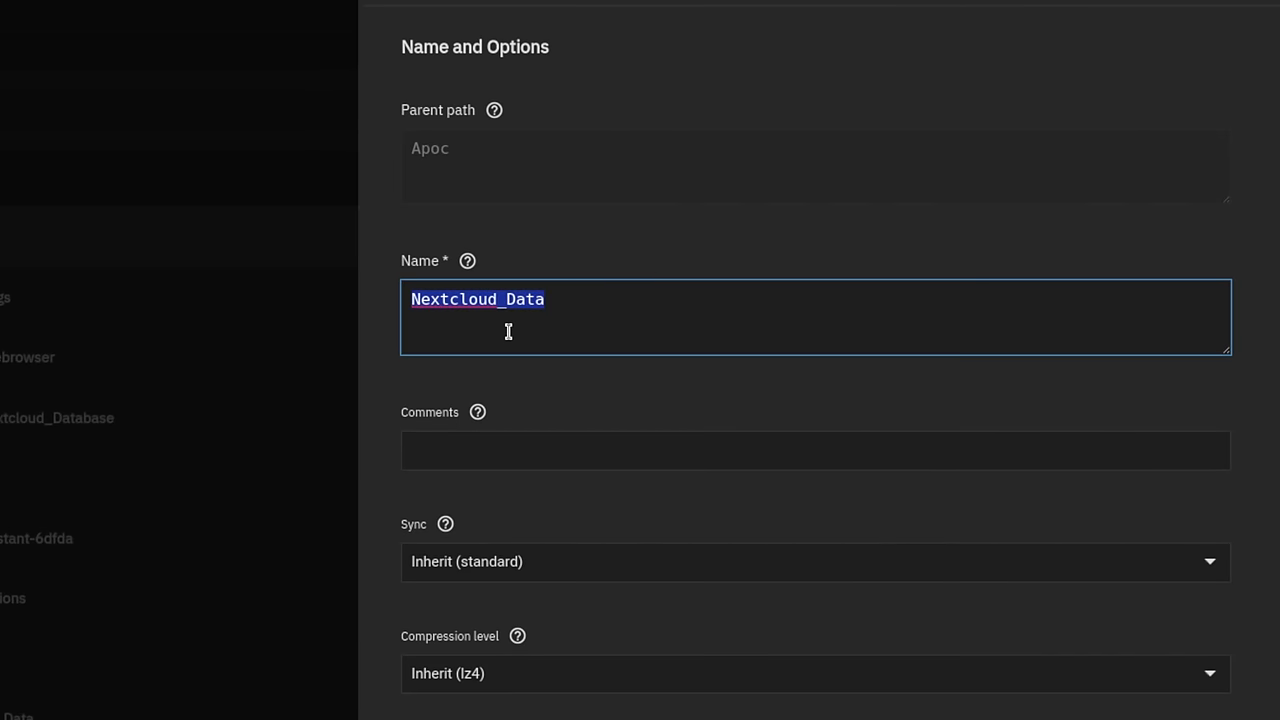
pyautogui.click(485, 462)
pyautogui.hotkey('ctrl', 'v')
pyautogui.scroll(-7, 797, 371)
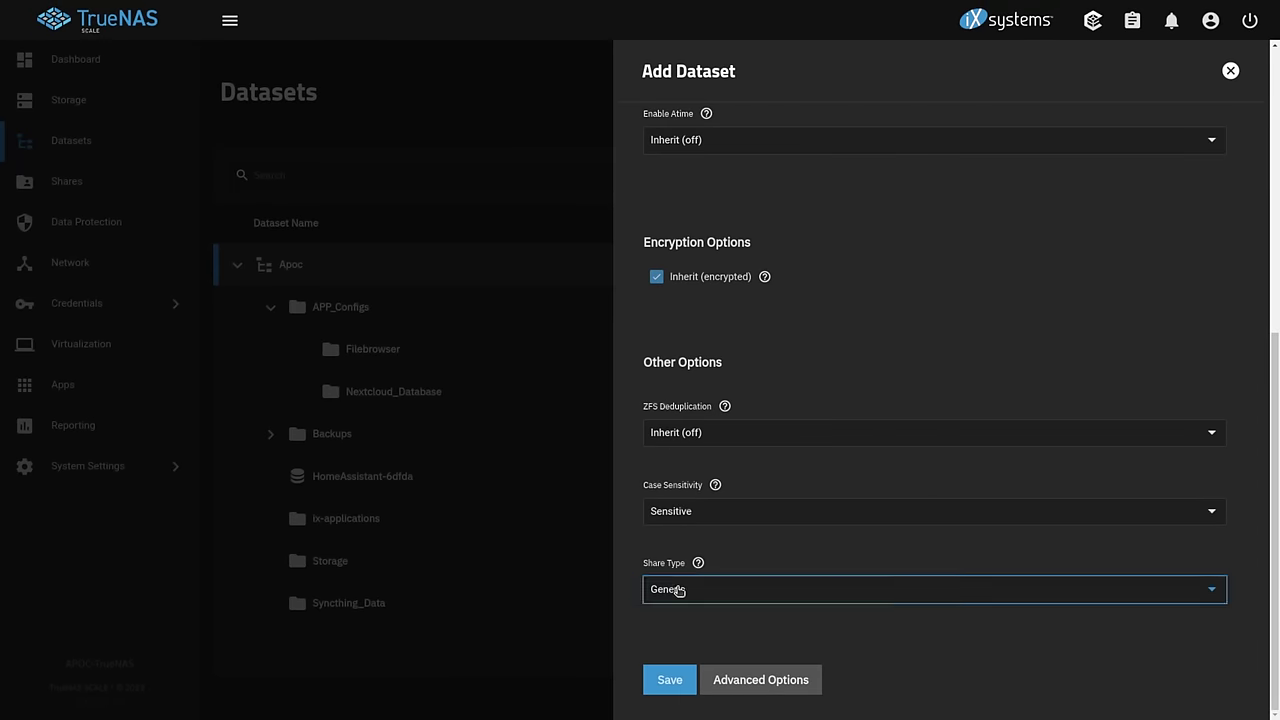
pyautogui.click(447, 700)
pyautogui.click(665, 650)
pyautogui.click(672, 690)
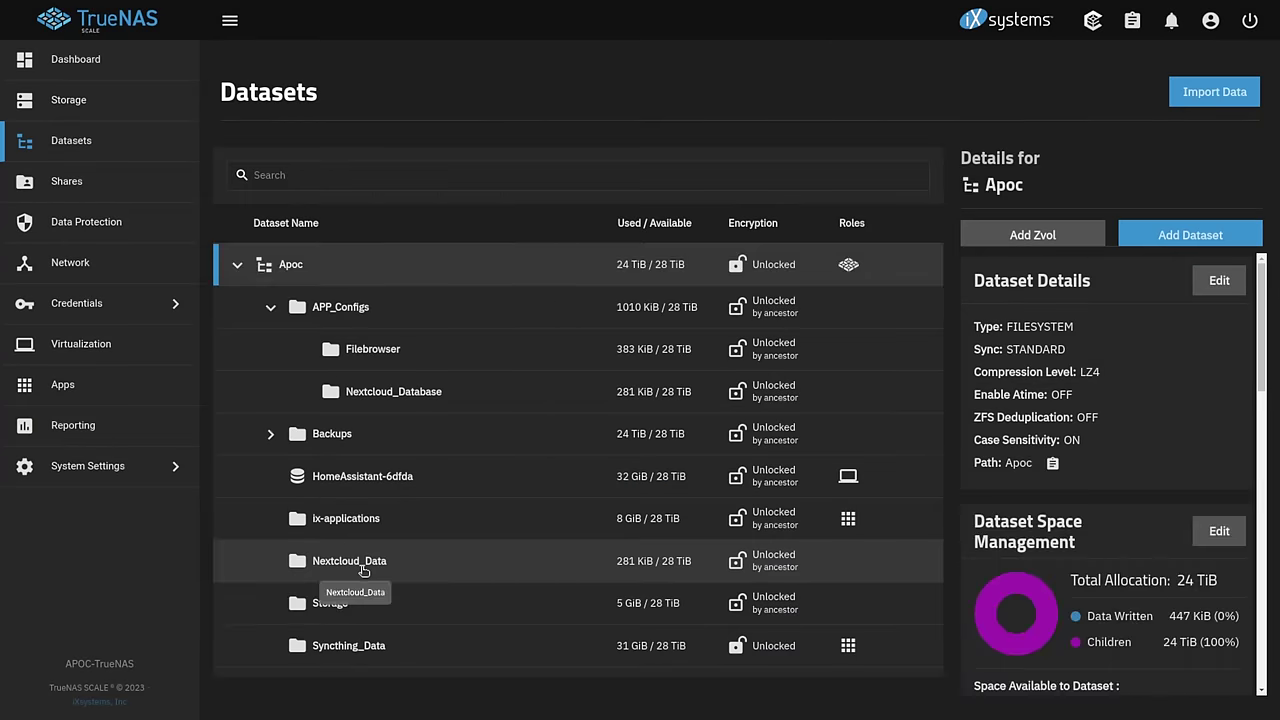
pyautogui.click(366, 564)
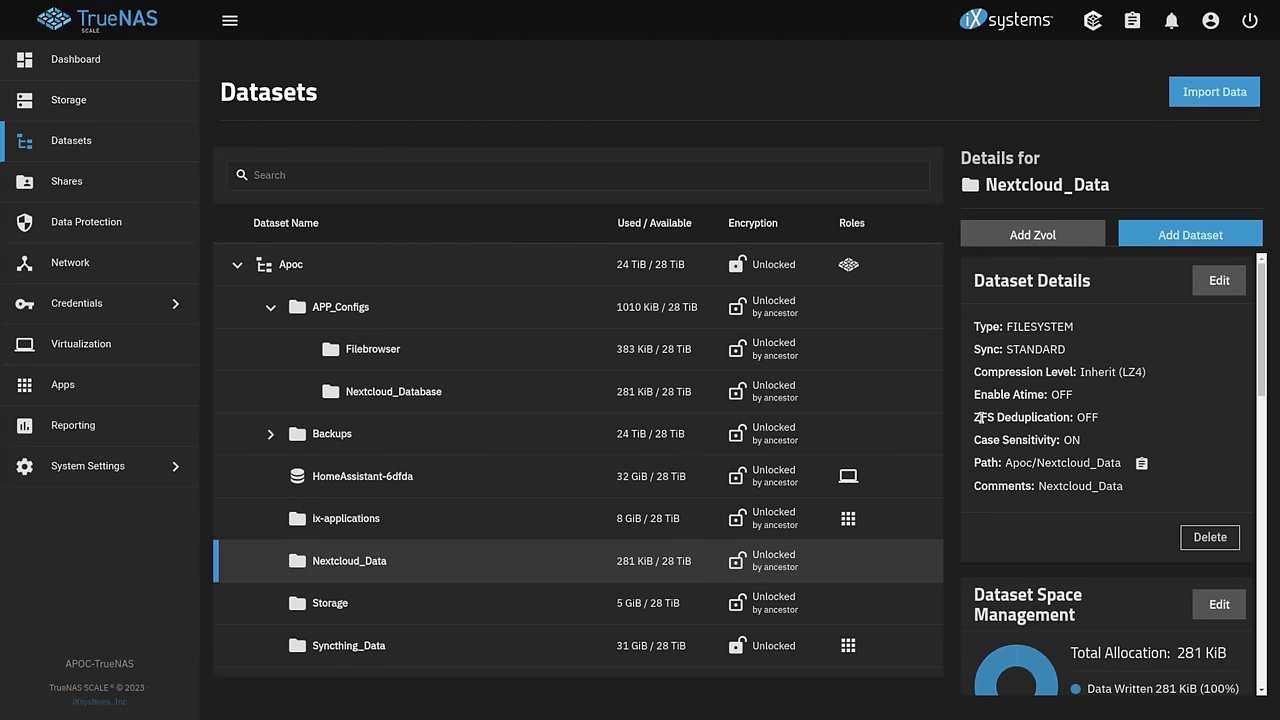
pyautogui.scroll(-10, 995, 413)
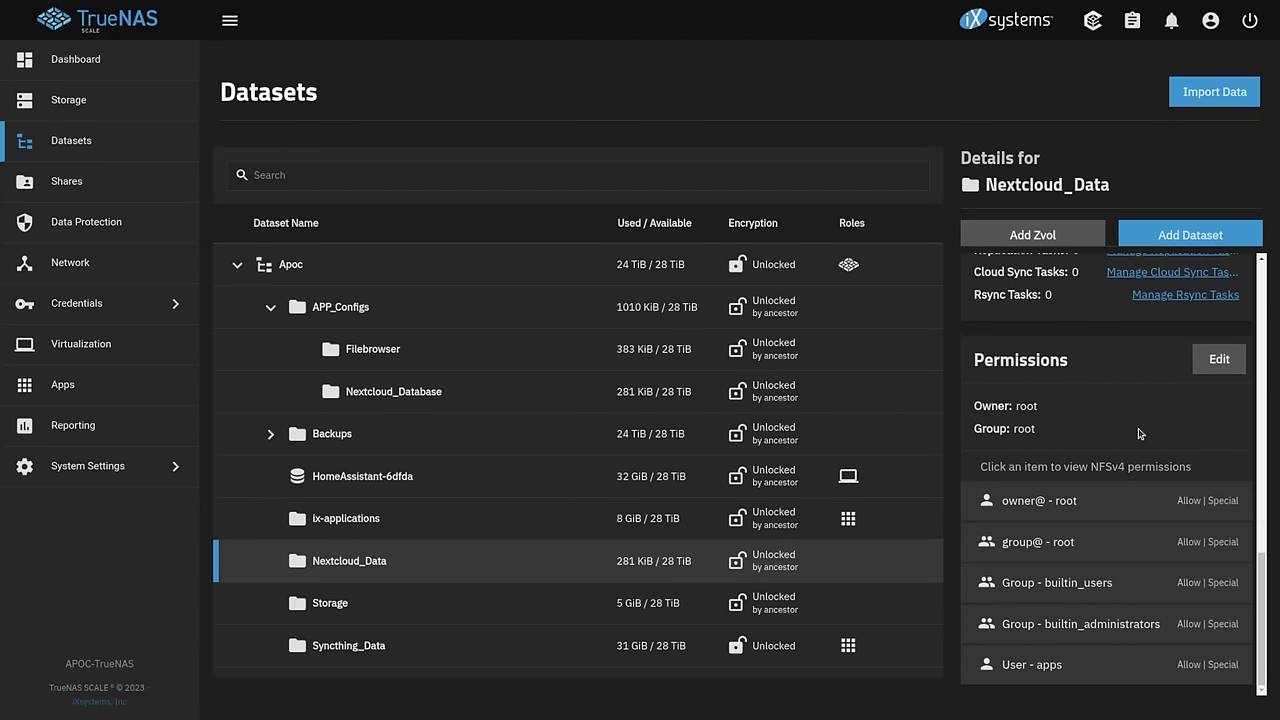
# - Set Nextcloud_Data's owner and owner group to www-data, with both changes applied
pyautogui.click(1219, 359)
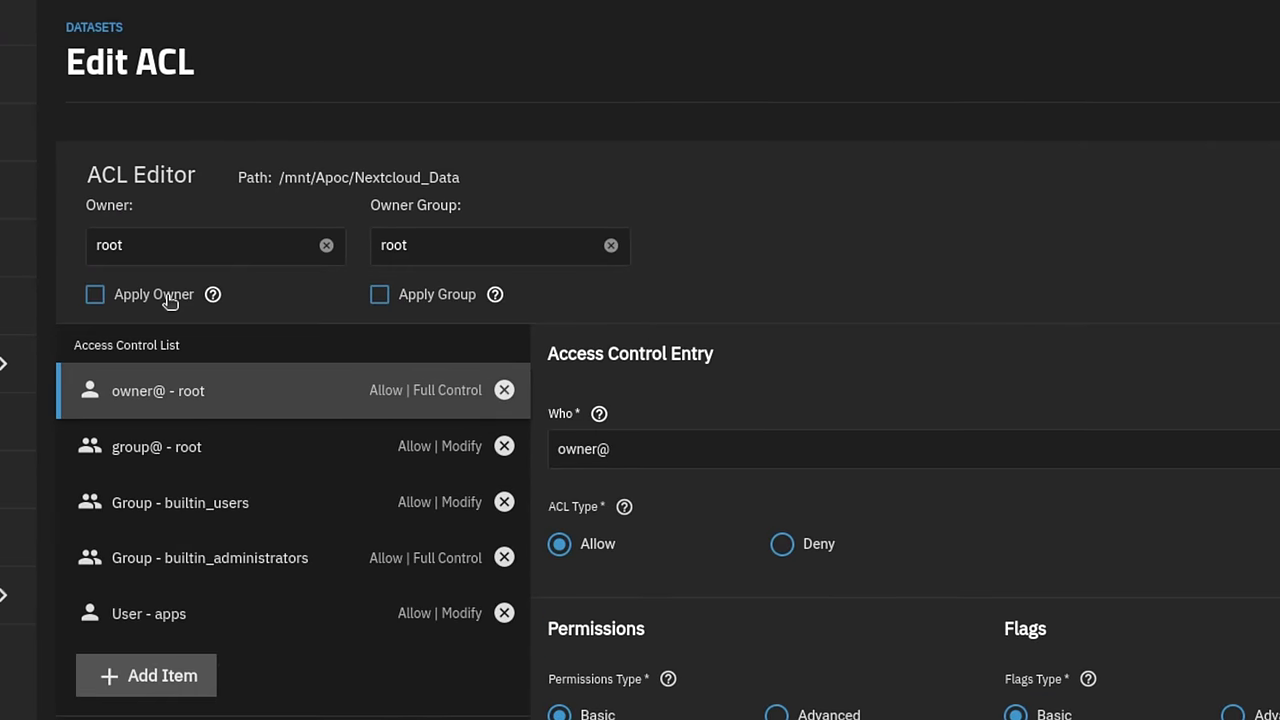
pyautogui.click(170, 300)
pyautogui.click(440, 303)
pyautogui.click(246, 232)
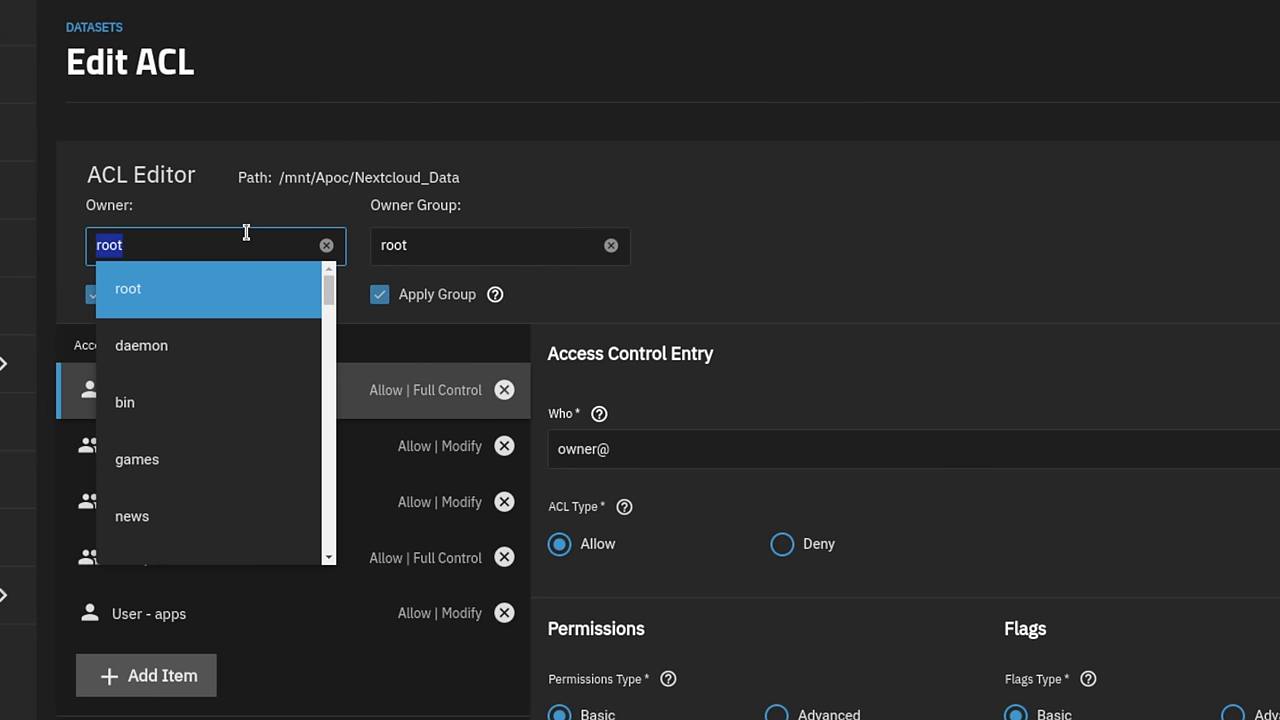
pyautogui.write('ww')
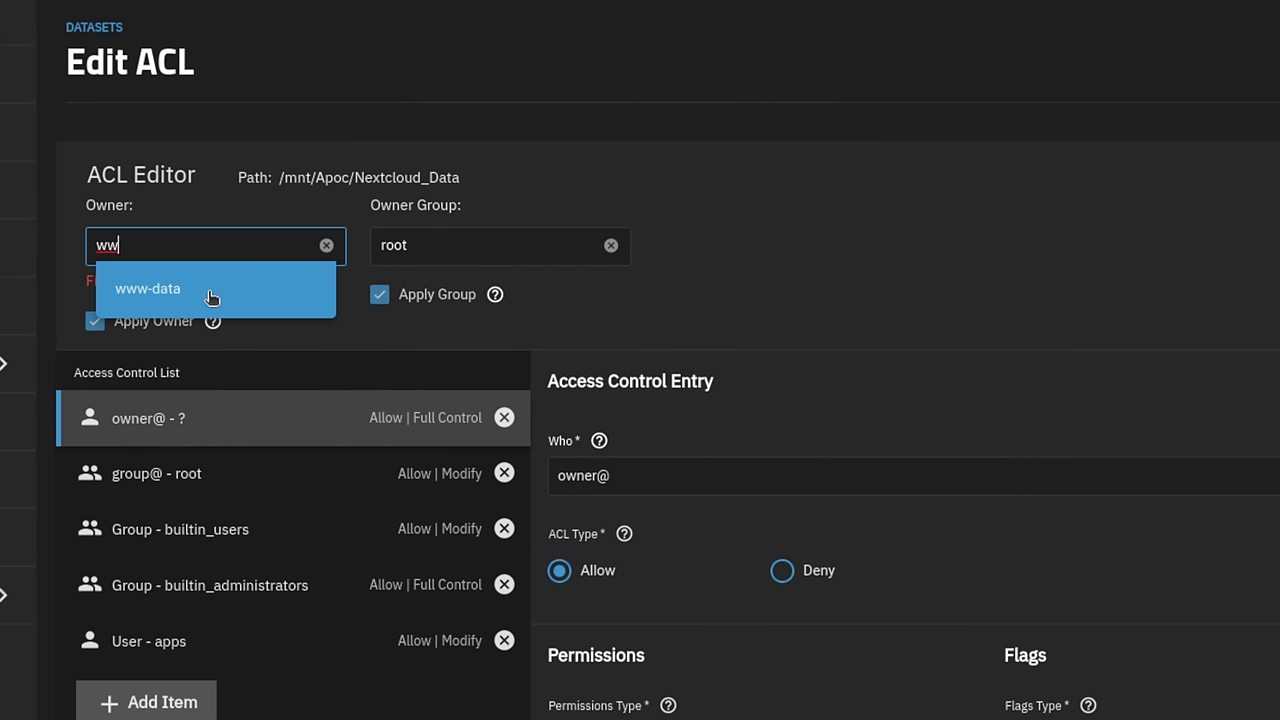
pyautogui.click(211, 289)
pyautogui.click(414, 245)
pyautogui.write('www')
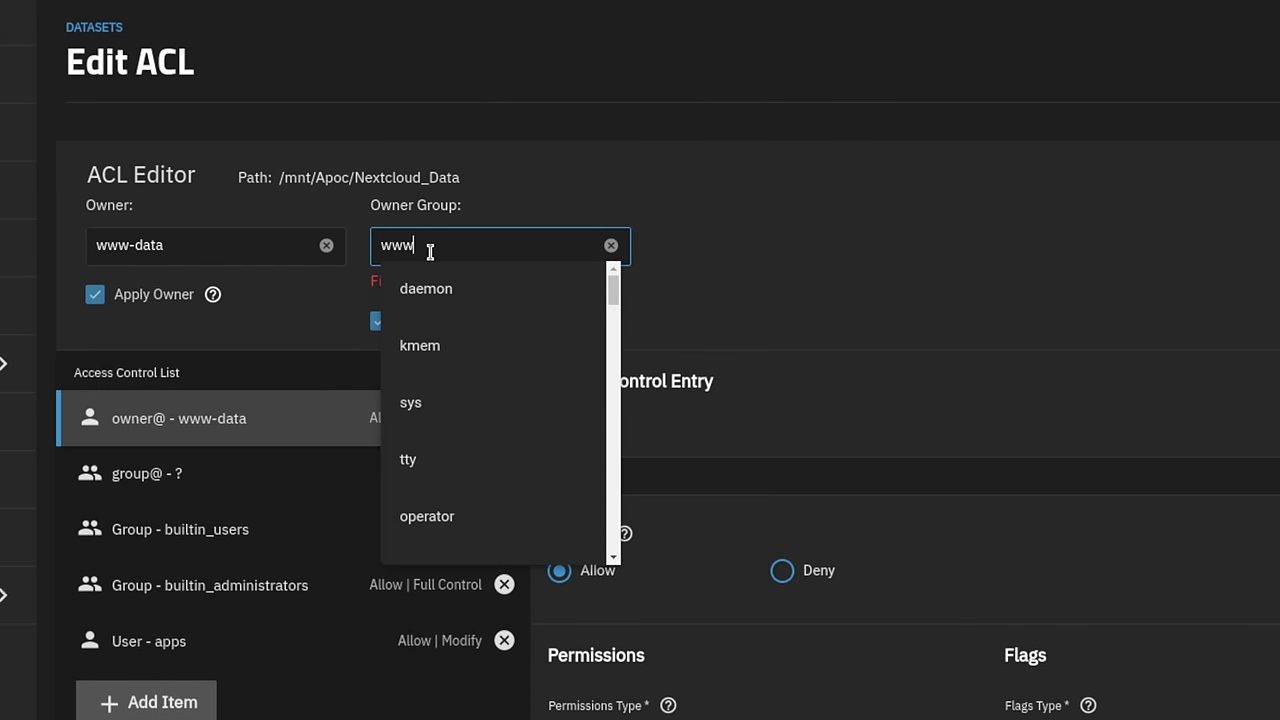
pyautogui.click(471, 285)
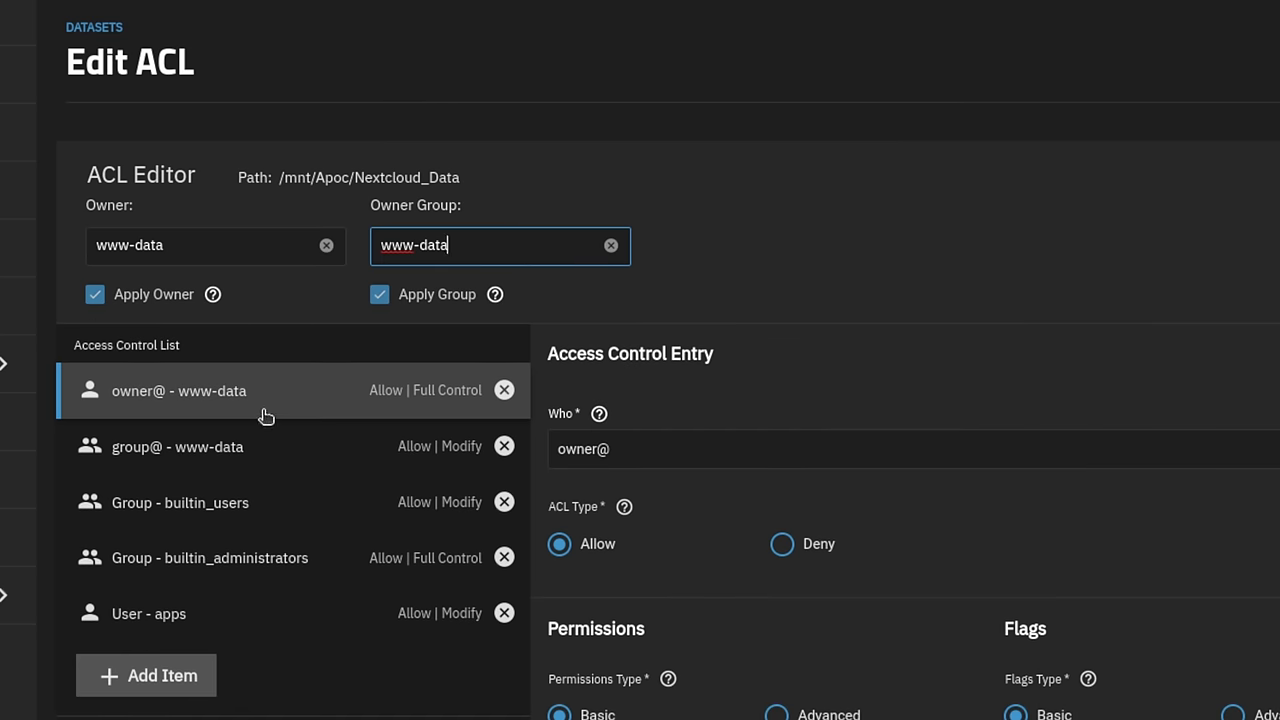
# - Apply the permissions recursively, accept the warning, and save the access control list
pyautogui.click(180, 446)
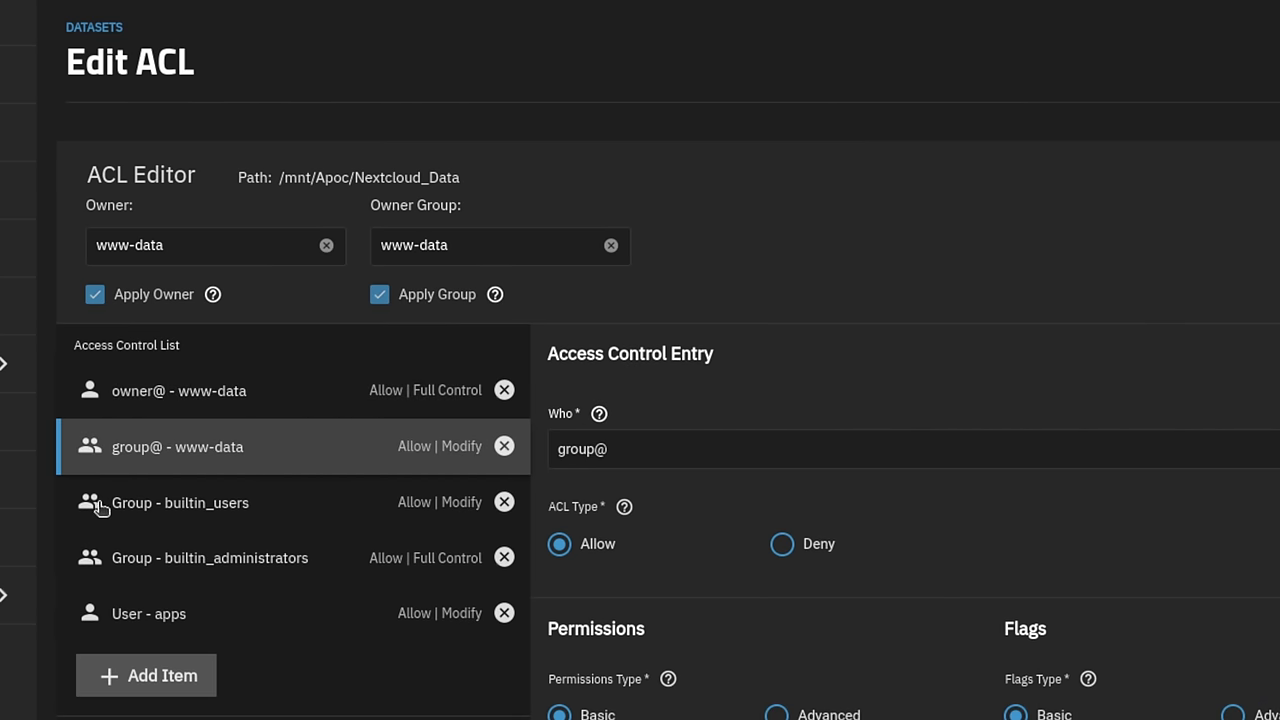
pyautogui.click(280, 582)
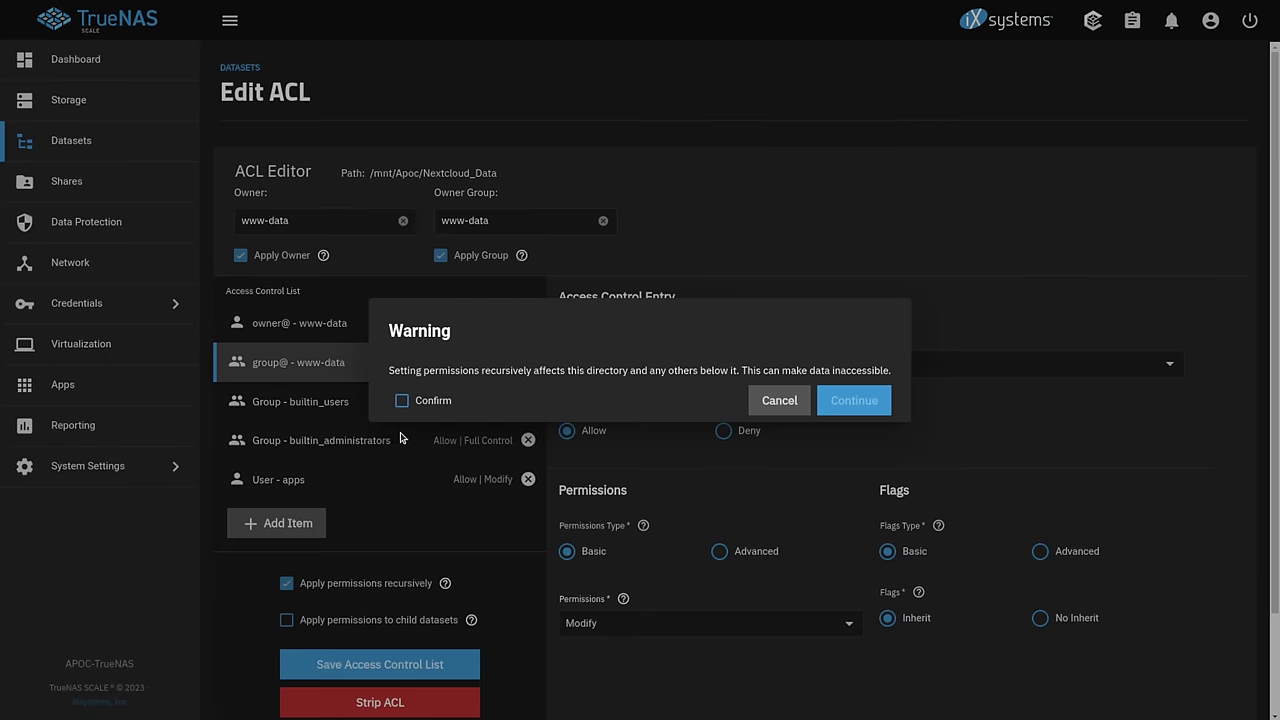
pyautogui.click(412, 400)
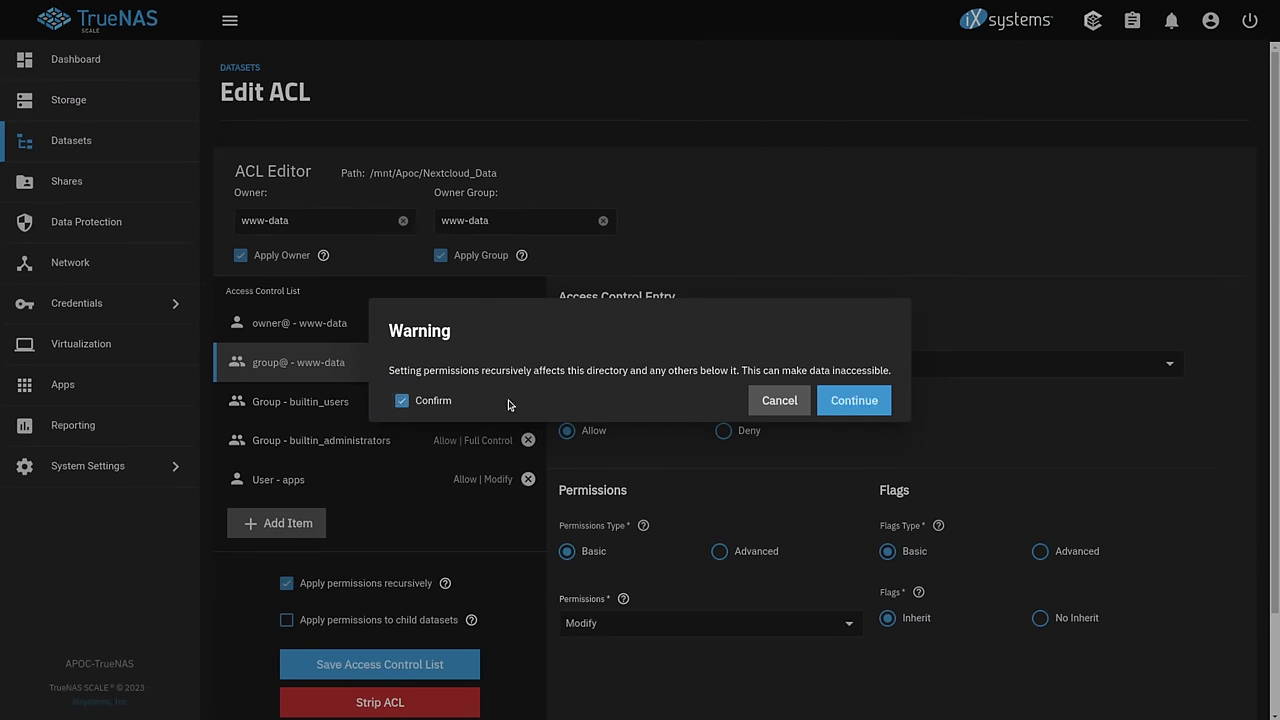
pyautogui.click(854, 400)
pyautogui.scroll(-2, 410, 525)
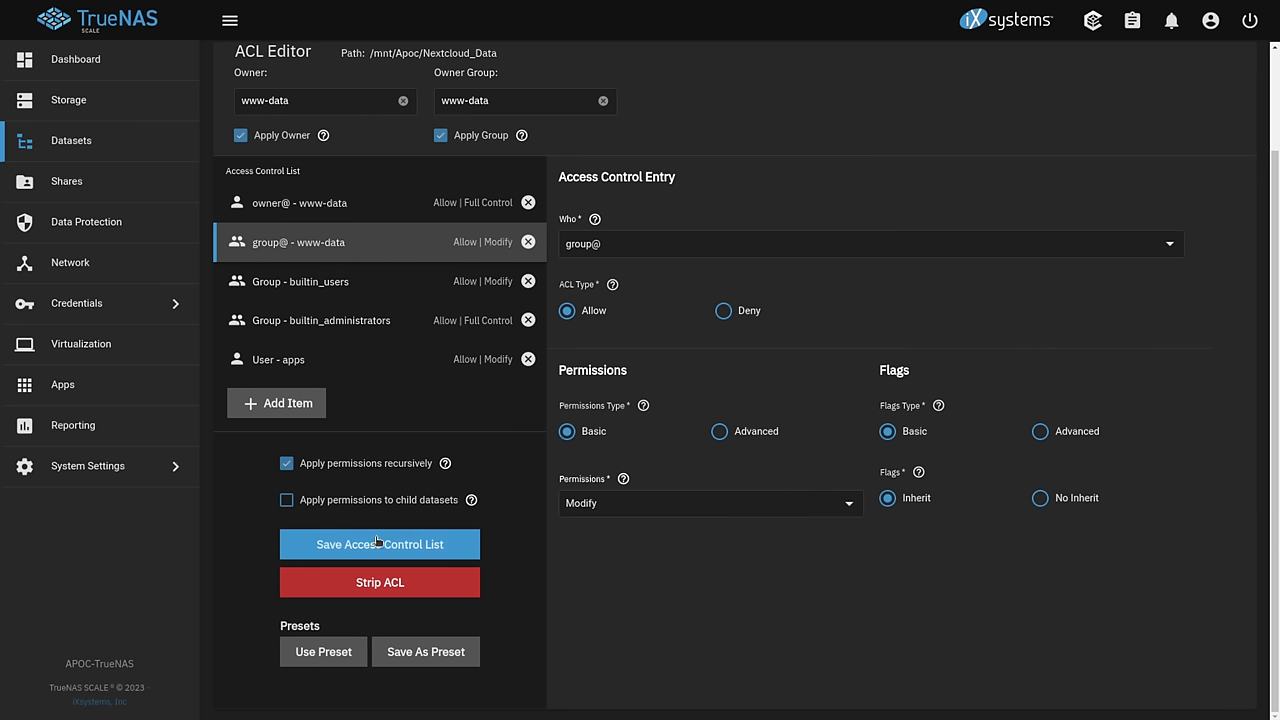
pyautogui.click(378, 543)
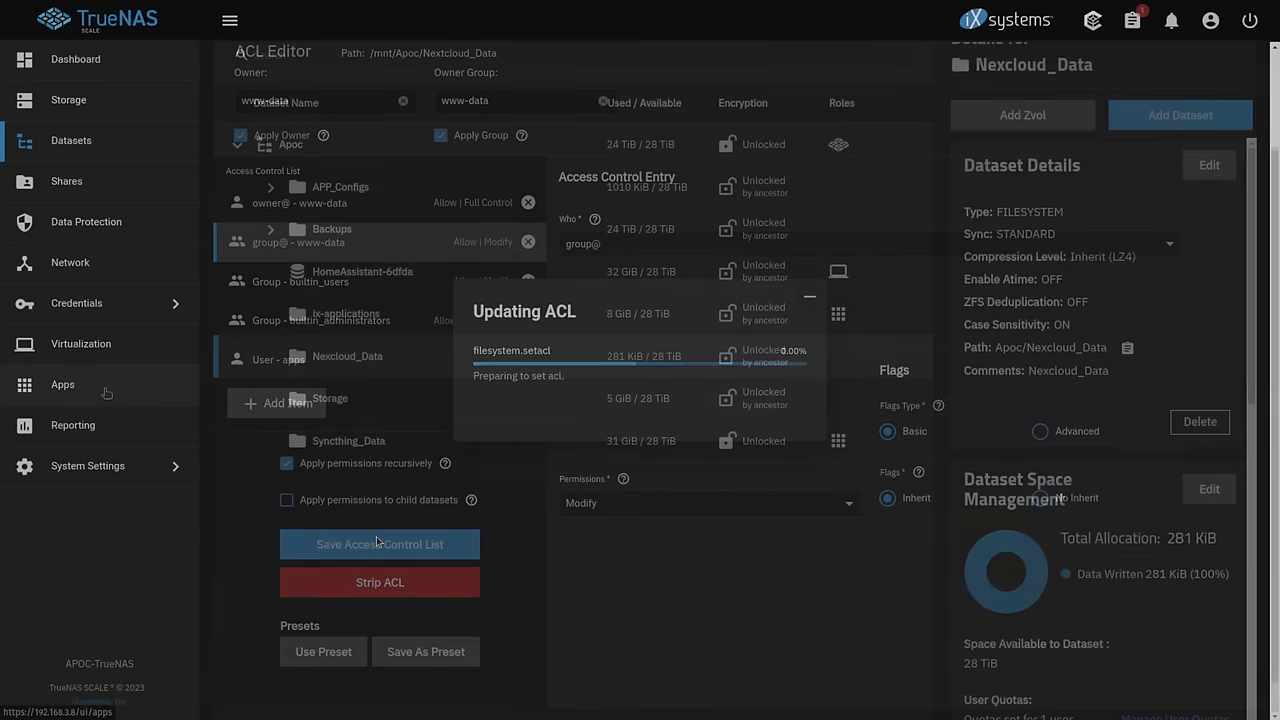
pyautogui.click(106, 393)
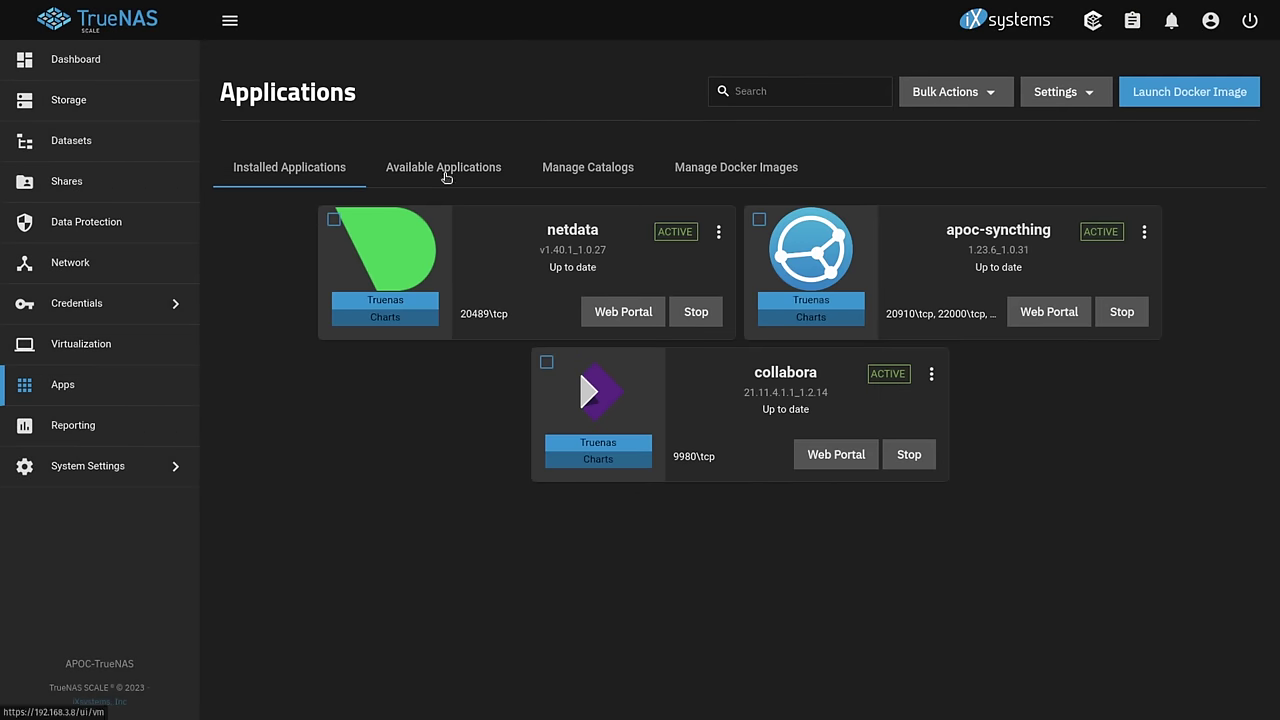
pyautogui.moveTo(751, 378); pyautogui.dragTo(828, 384)
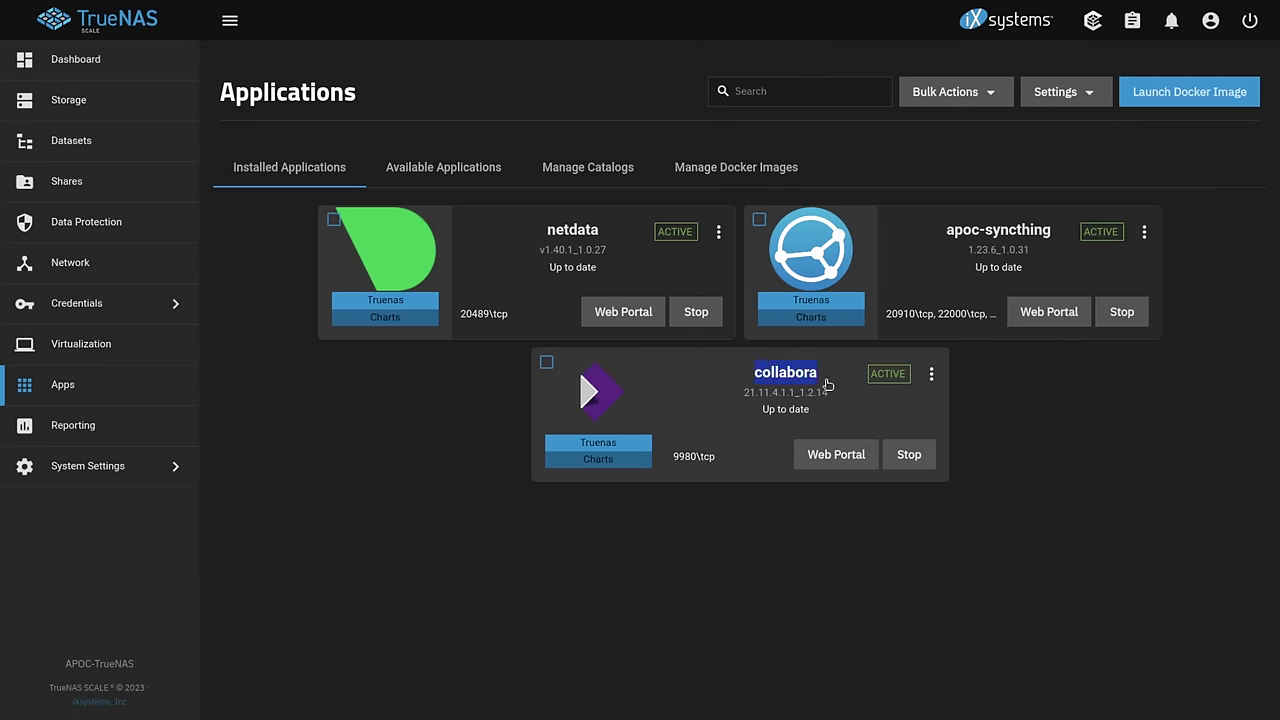
pyautogui.click(829, 384)
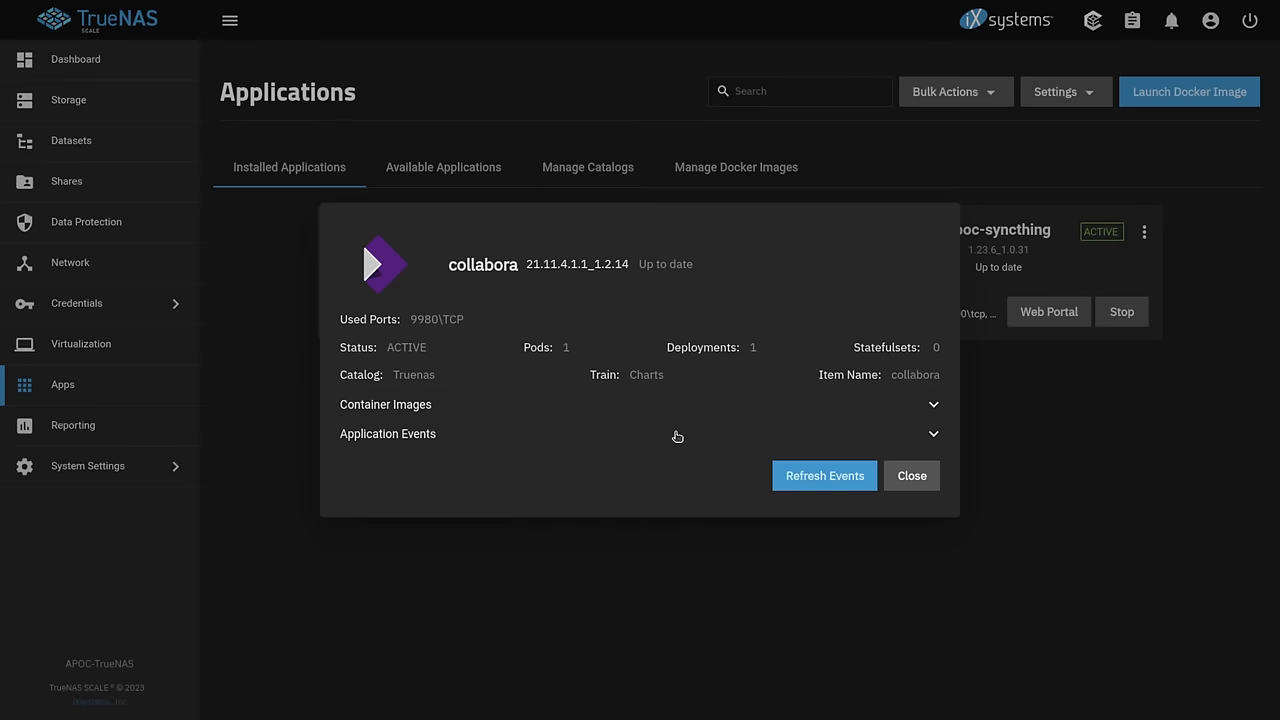
pyautogui.click(934, 477)
pyautogui.click(931, 373)
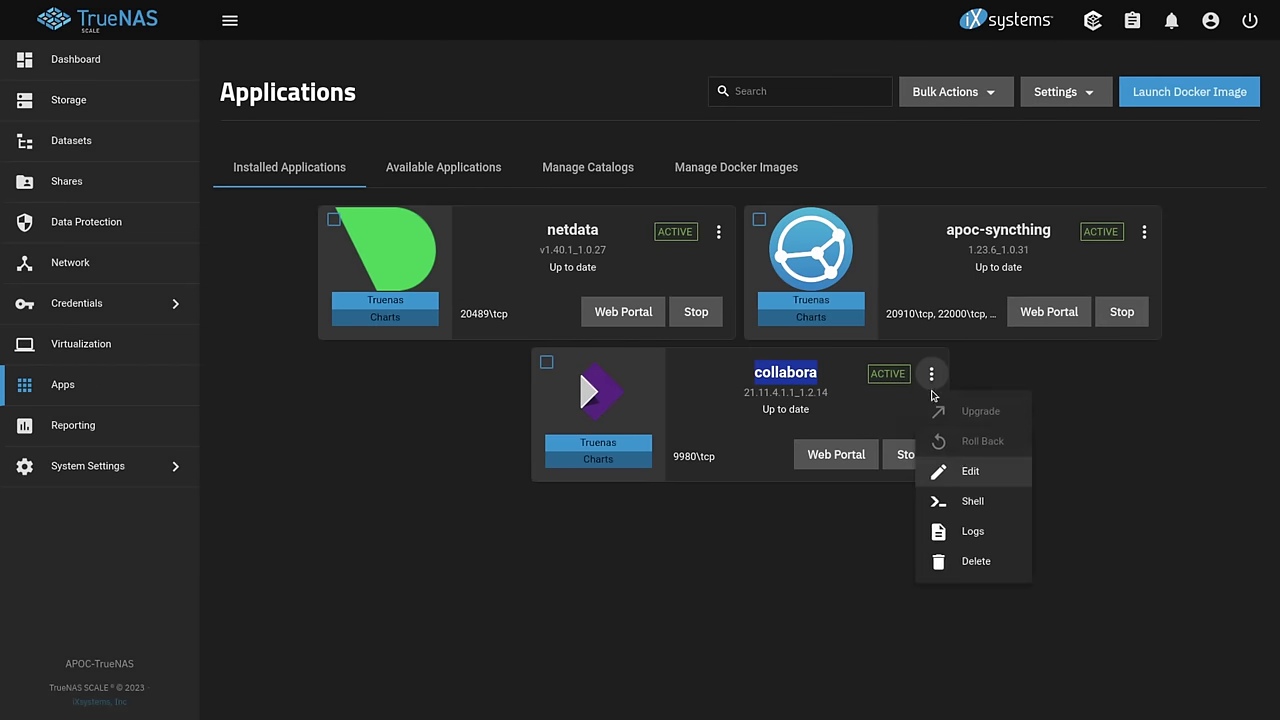
pyautogui.click(966, 471)
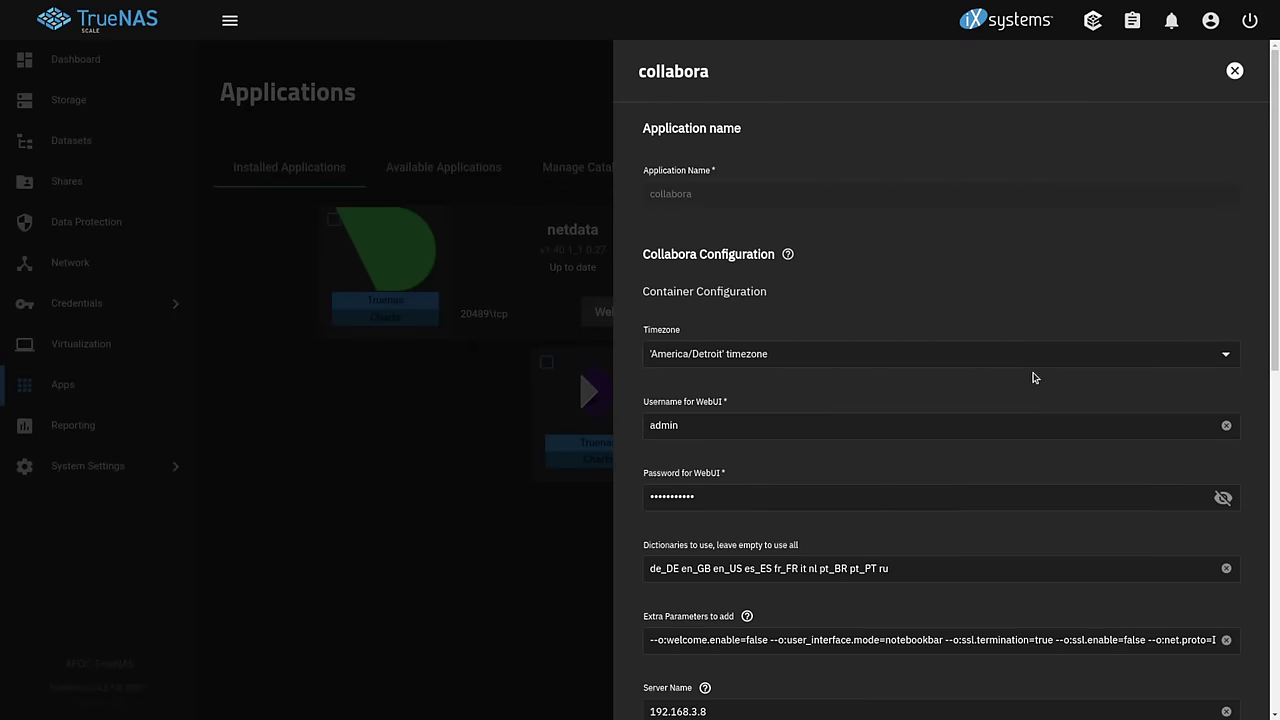
pyautogui.scroll(-1, 766, 429)
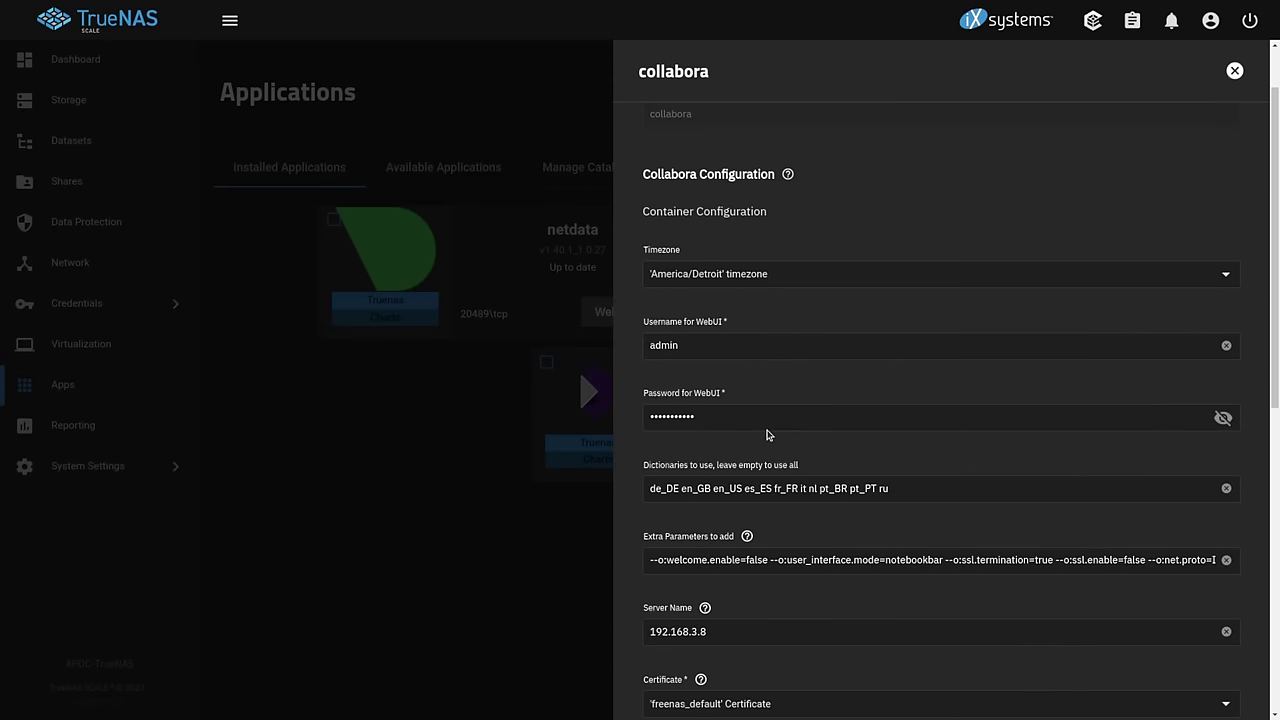
pyautogui.scroll(-8, 766, 435)
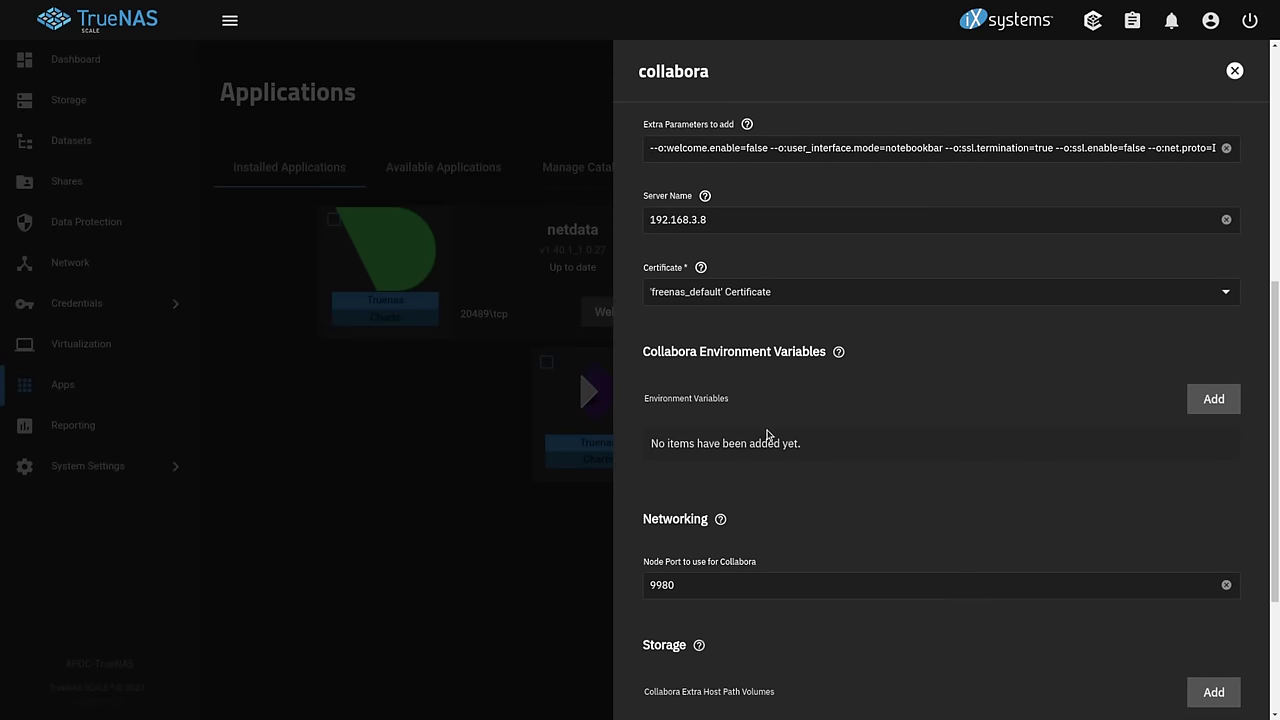
pyautogui.scroll(10, 766, 435)
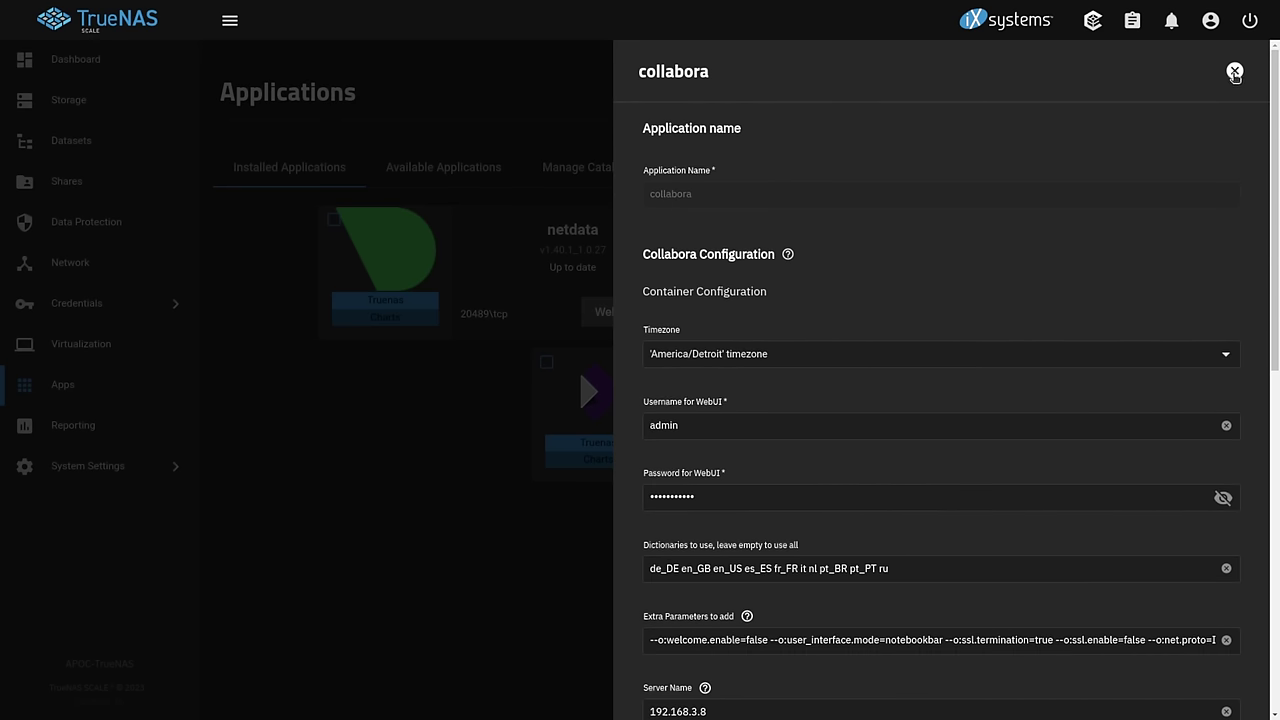
pyautogui.scroll(-5, 883, 261)
pyautogui.scroll(5, 883, 261)
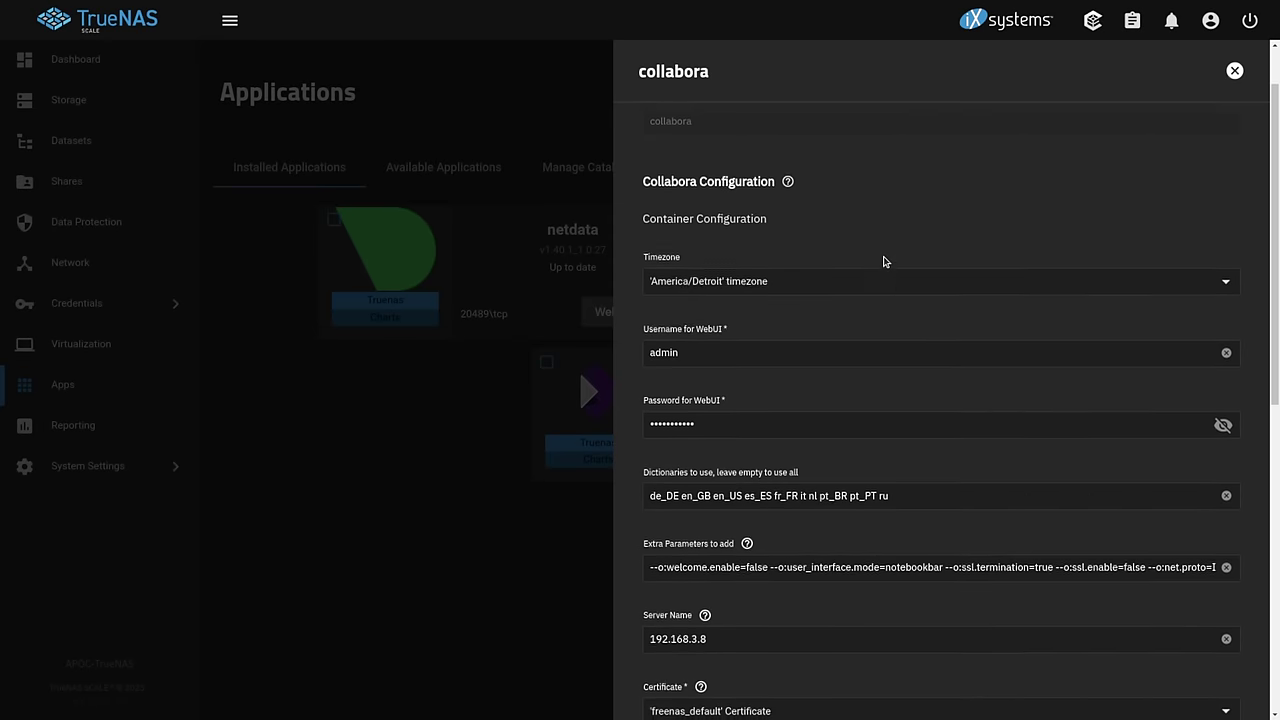
pyautogui.click(1235, 69)
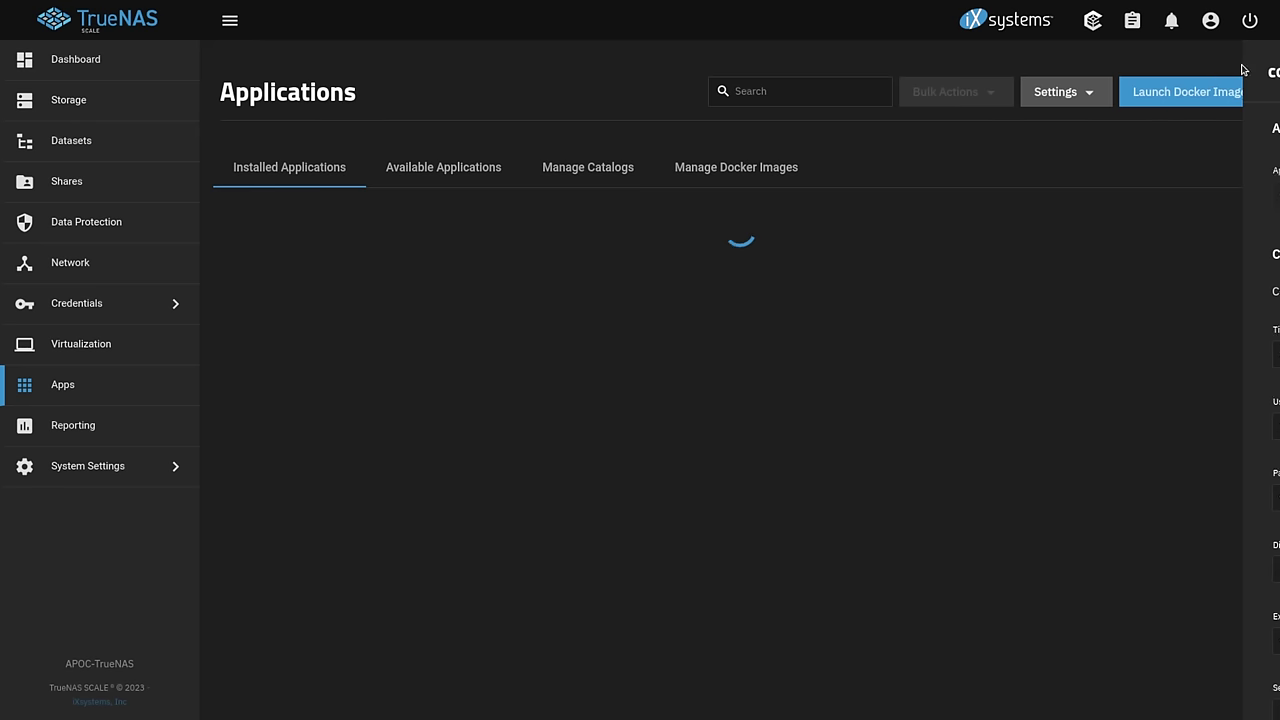
# - Start installing nextcloud from Available Applications using the freenas_default certificate
pyautogui.click(443, 168)
pyautogui.click(693, 91)
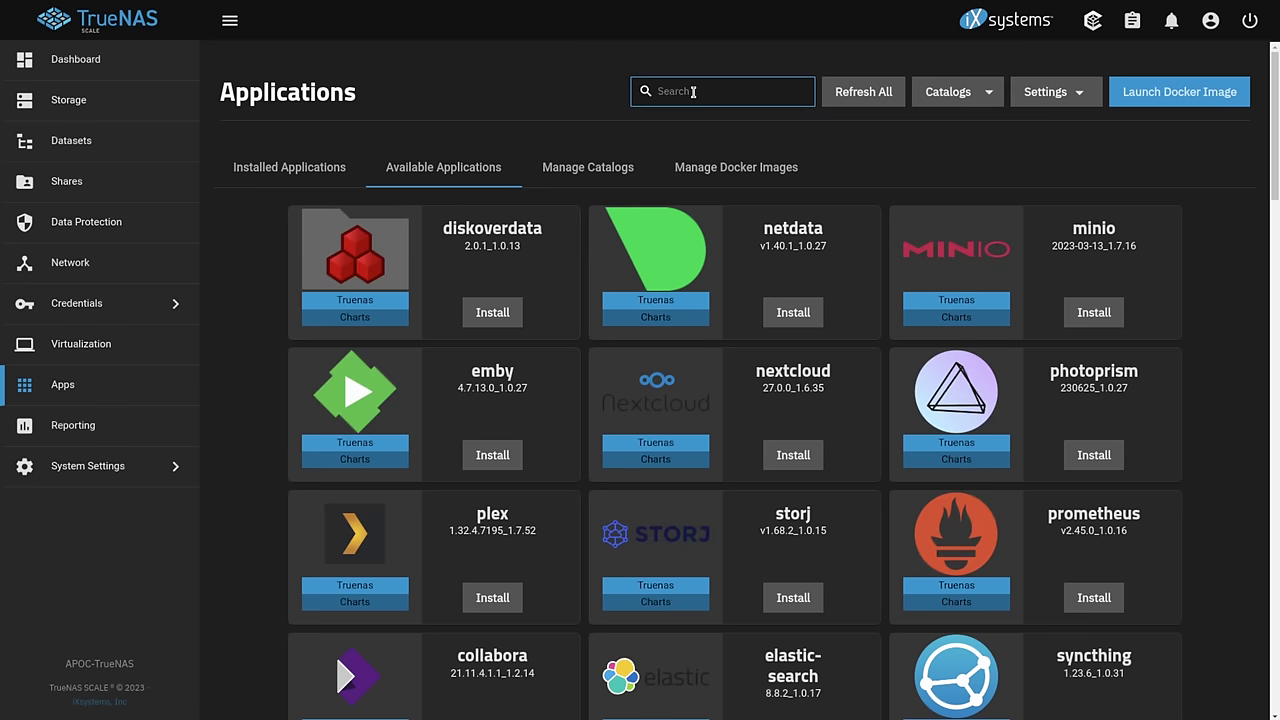
pyautogui.write('next')
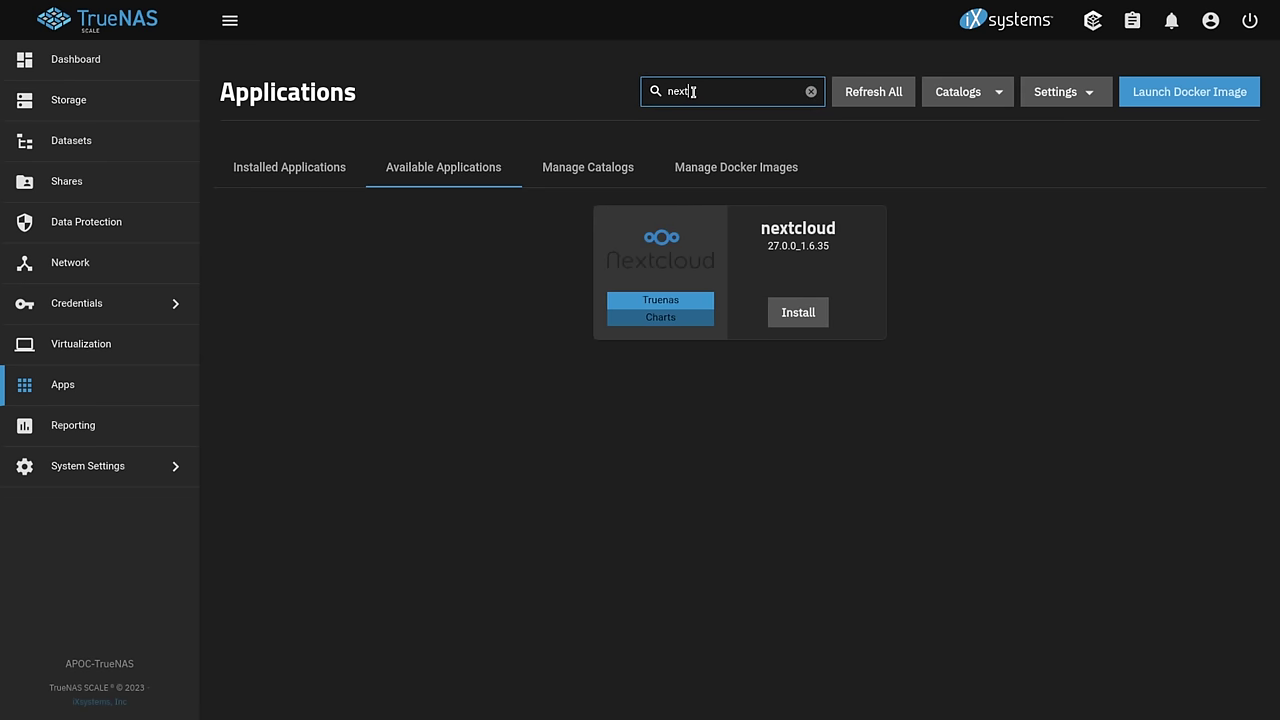
pyautogui.click(816, 313)
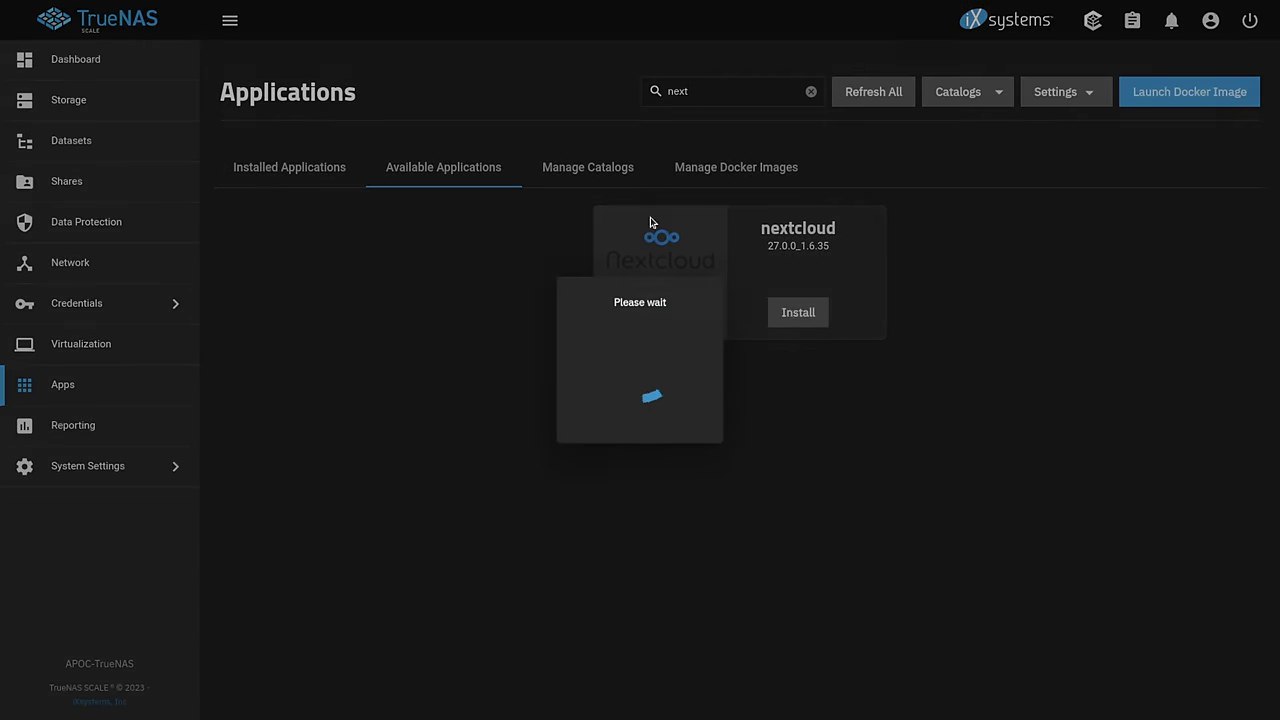
pyautogui.scroll(-2, 725, 258)
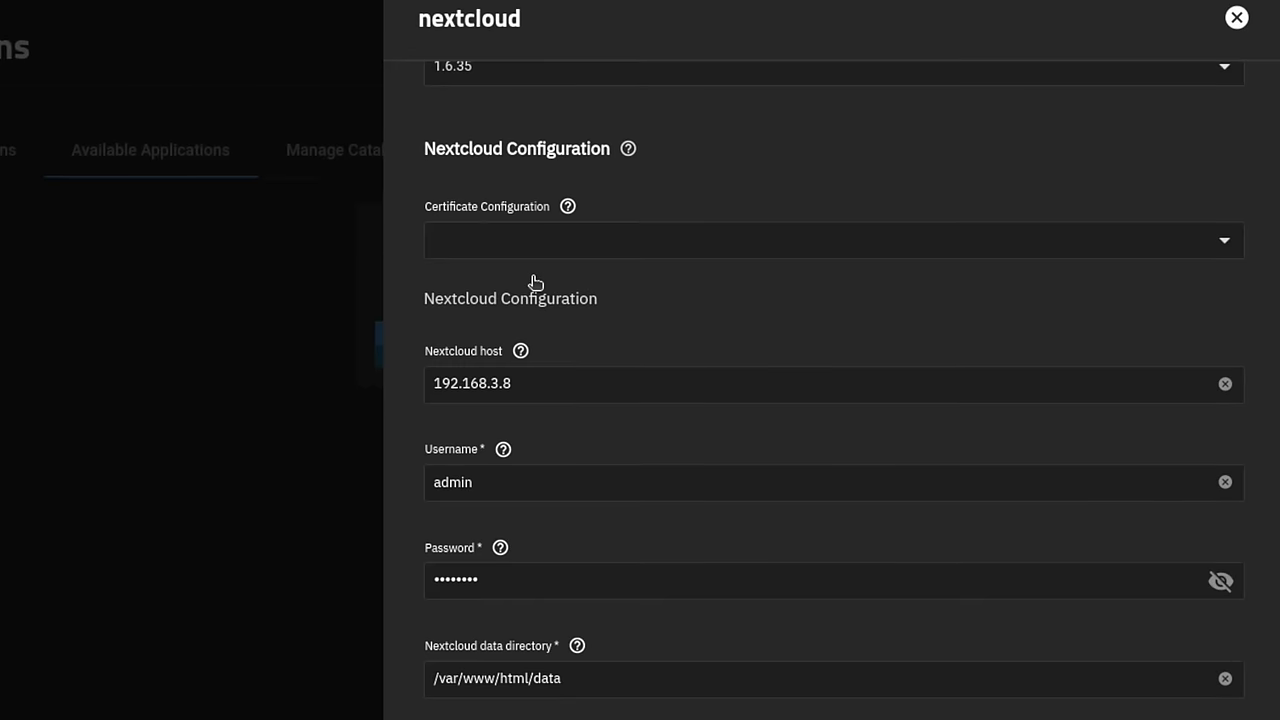
pyautogui.click(528, 250)
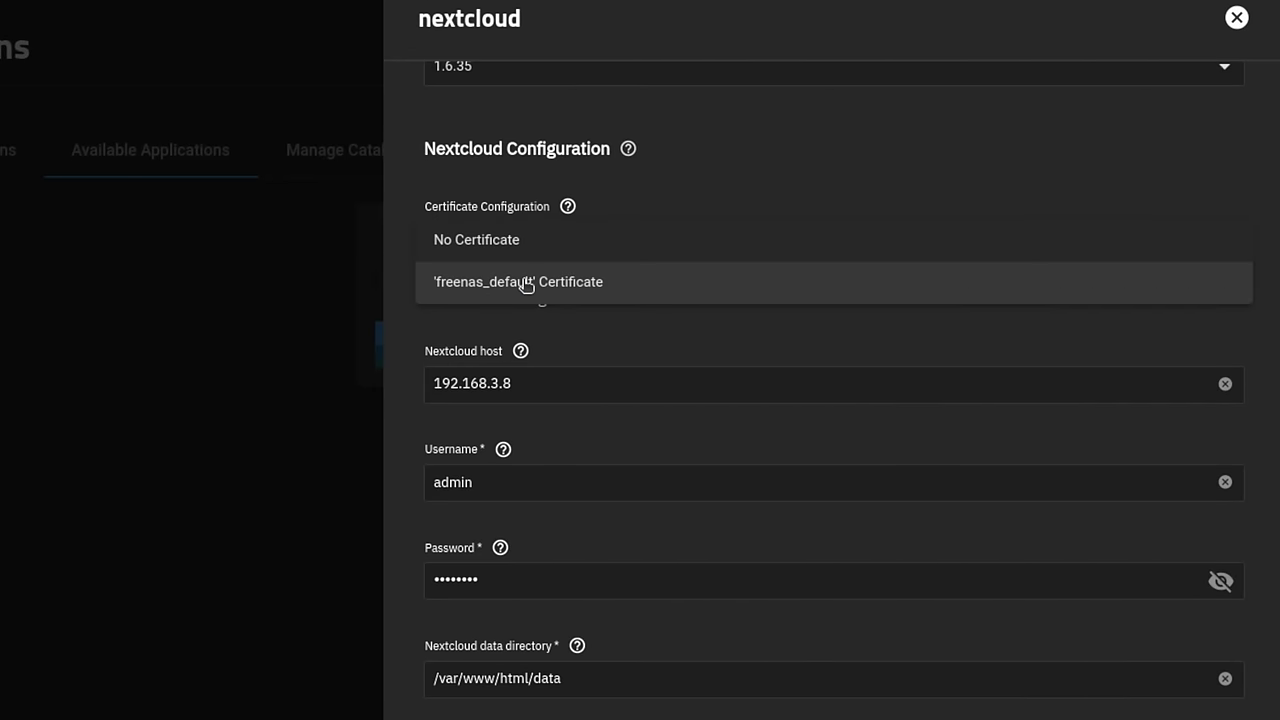
pyautogui.click(526, 289)
# - Append 123 to the admin password and enable Install ffmpeg and Install smbclient
pyautogui.scroll(-2, 533, 340)
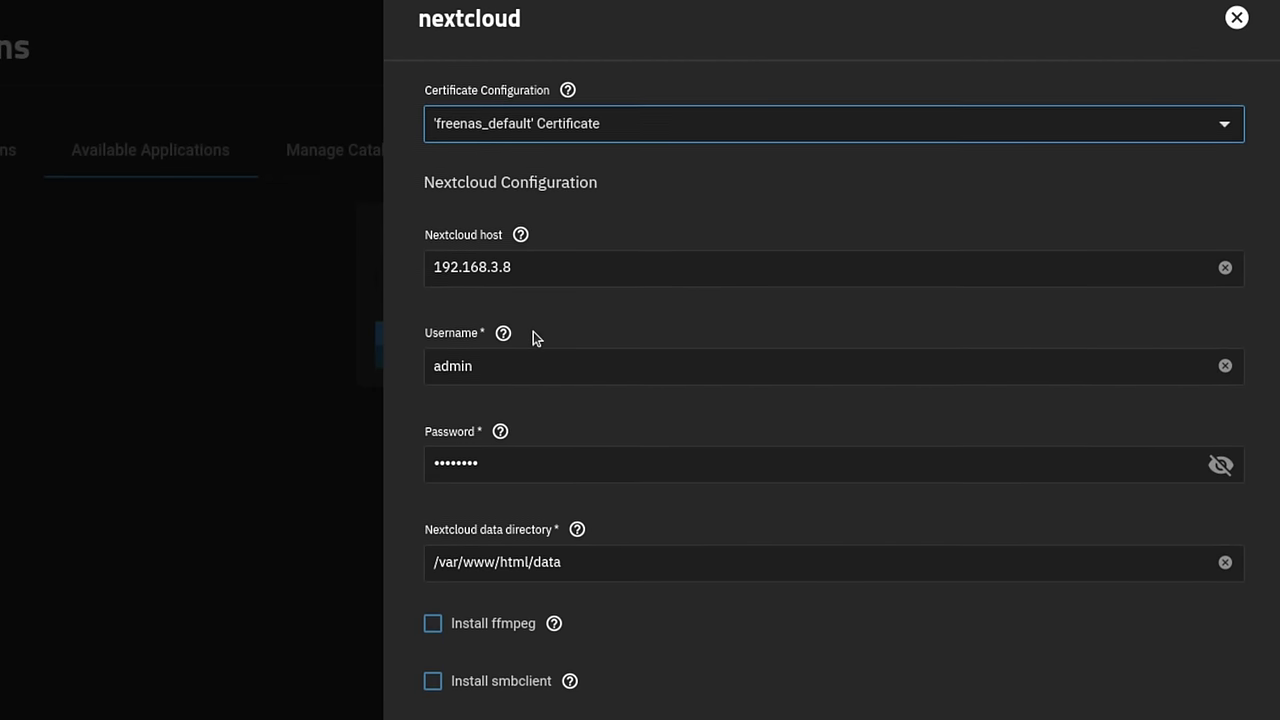
pyautogui.click(1220, 361)
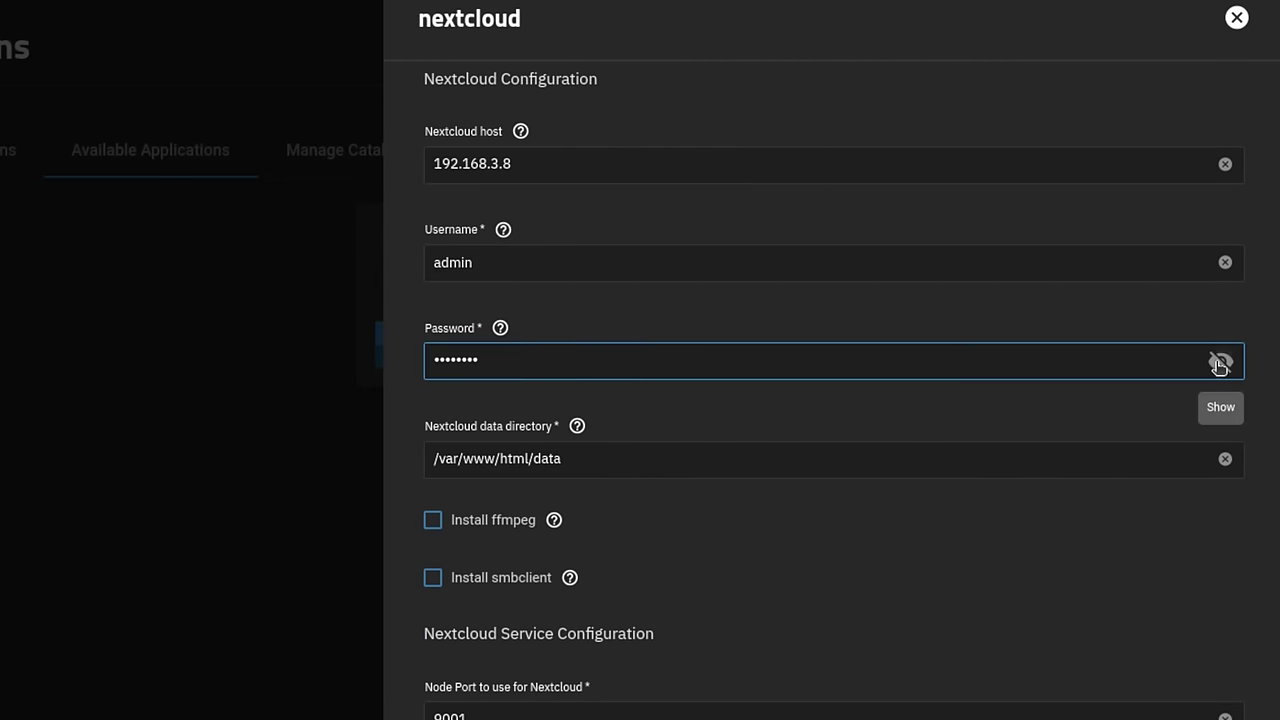
pyautogui.doubleClick(693, 367)
pyautogui.click(693, 367)
pyautogui.write('123')
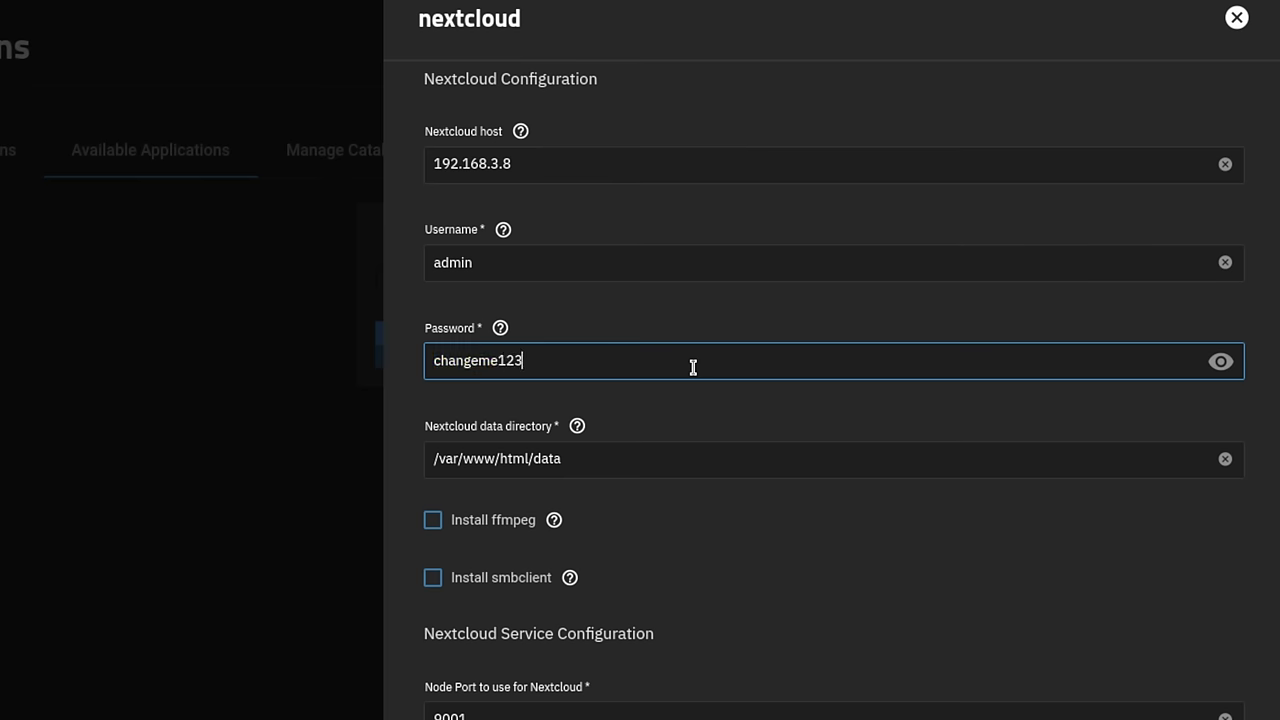
pyautogui.scroll(-3, 693, 367)
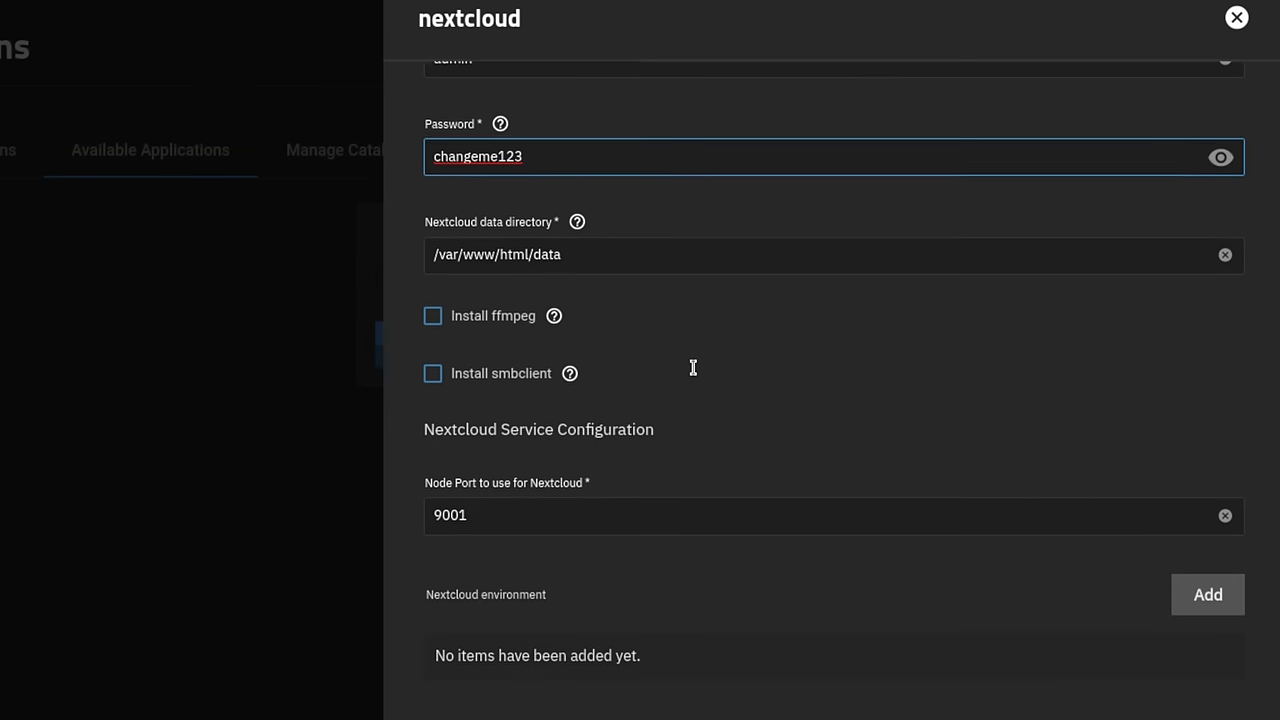
pyautogui.click(466, 302)
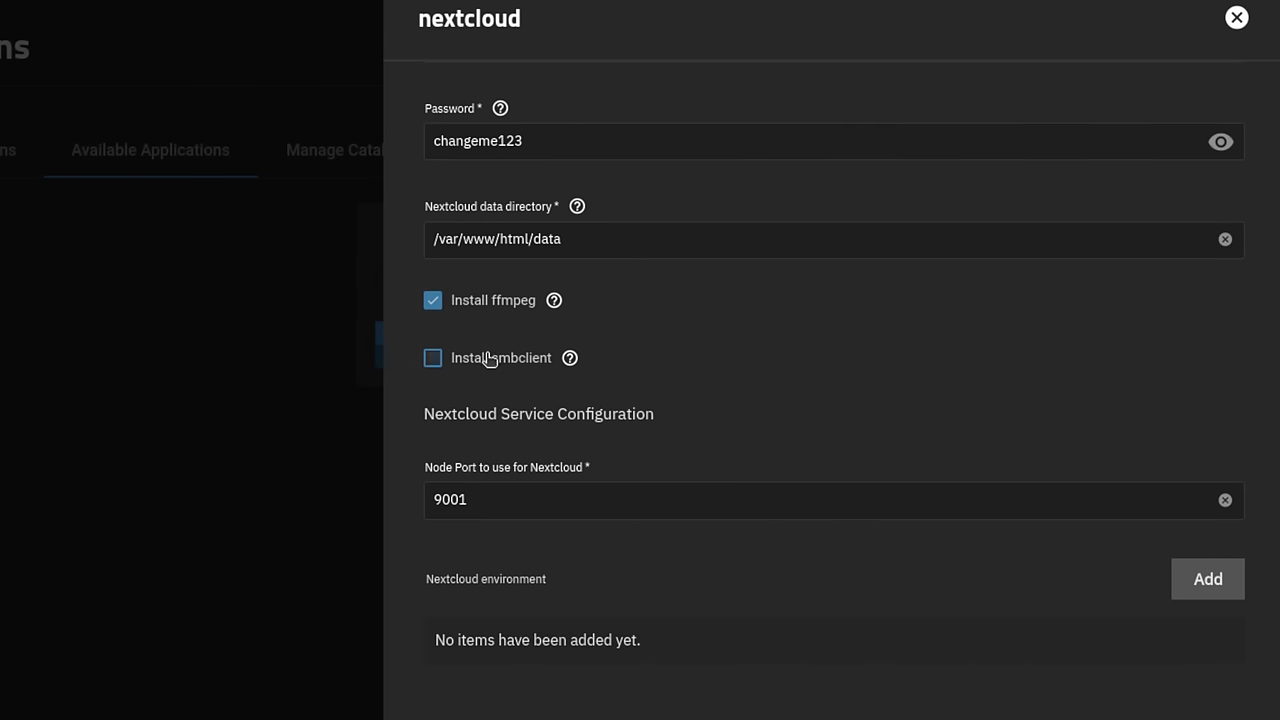
pyautogui.click(488, 356)
# - Point the Nextcloud data volume host path to /mnt/Apoc/Nexcloud_Data
pyautogui.scroll(-3, 574, 357)
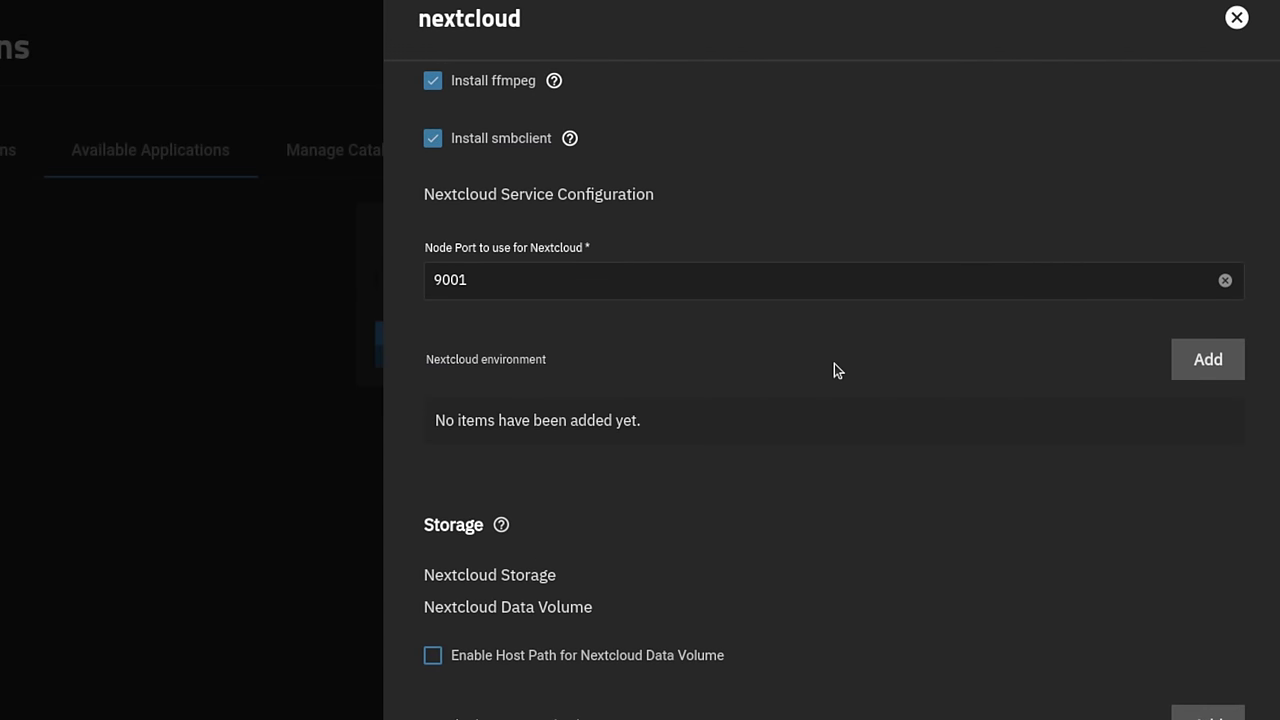
pyautogui.scroll(-4, 834, 363)
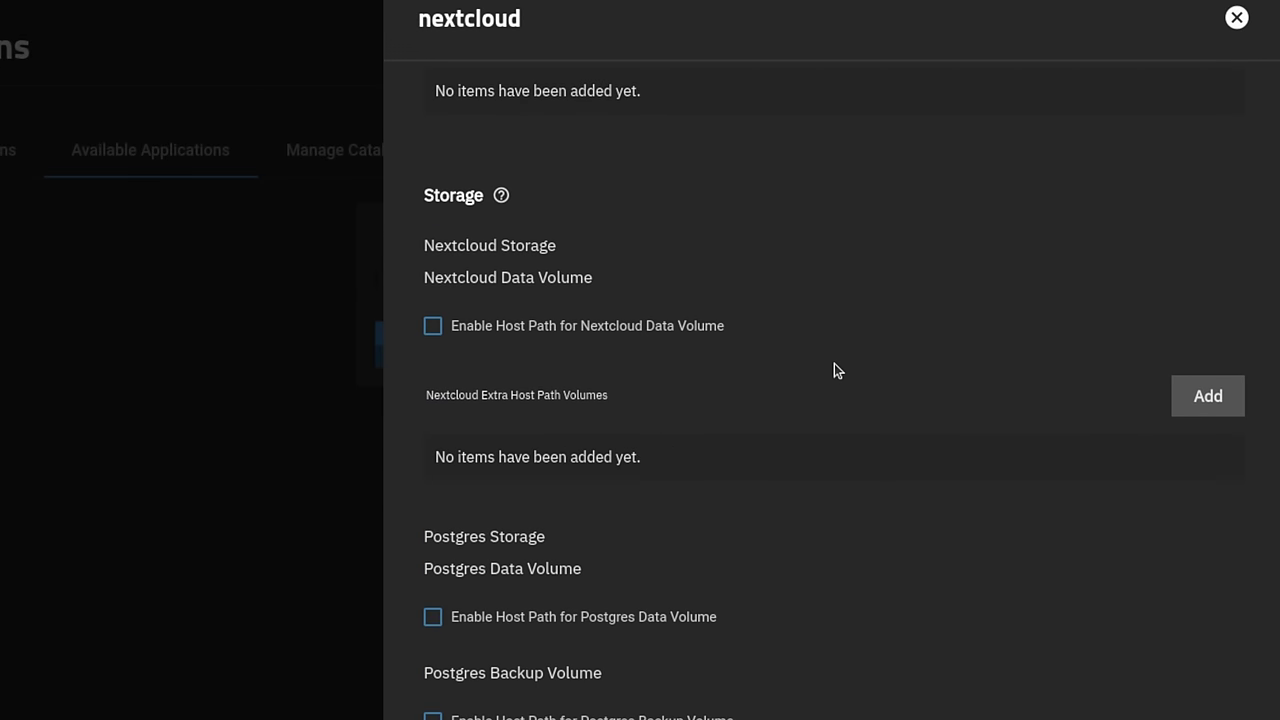
pyautogui.click(524, 327)
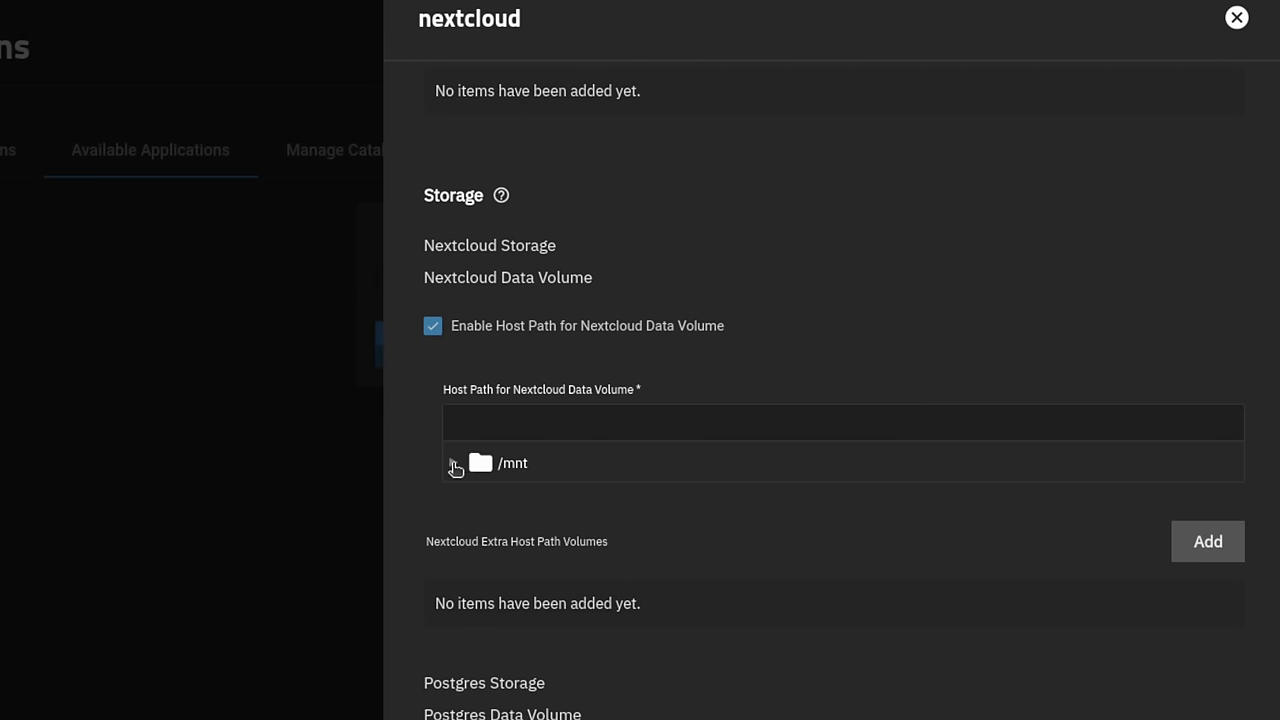
pyautogui.click(452, 462)
pyautogui.click(476, 498)
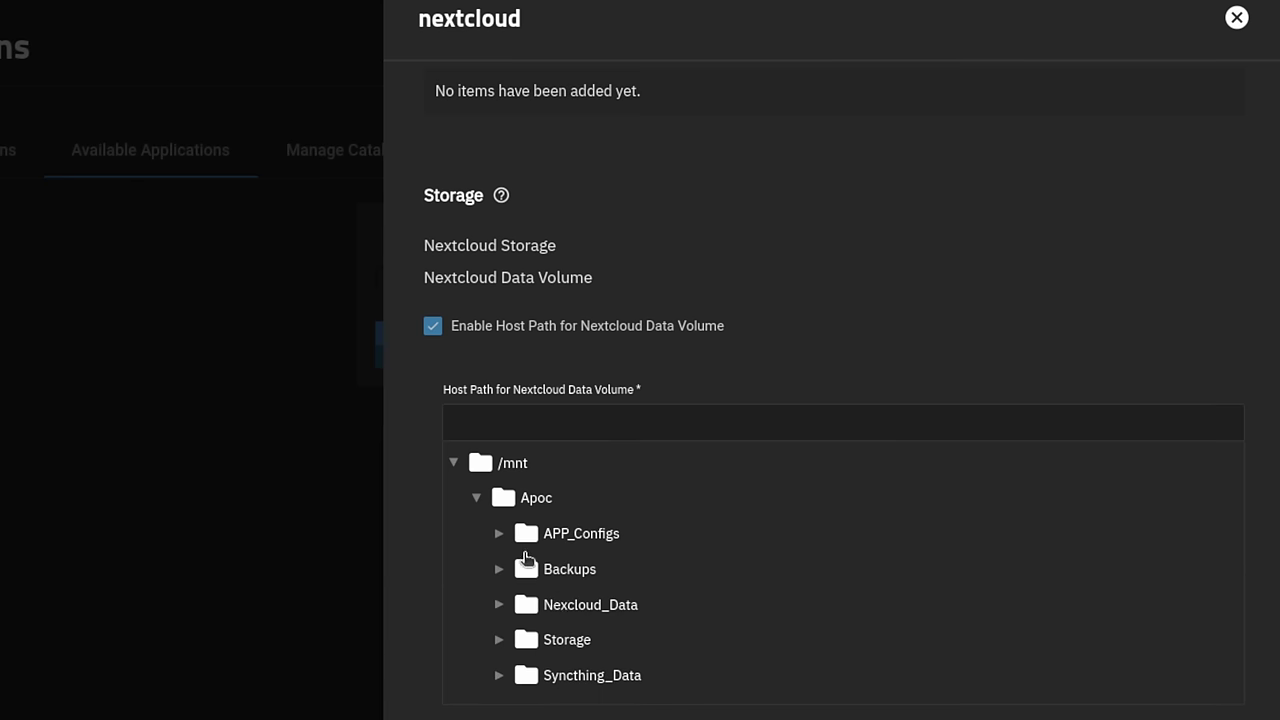
pyautogui.click(600, 604)
# - Point the Postgres data volume host path to /mnt/Apoc/APP_Configs/Nextcloud_Database
pyautogui.scroll(-5, 753, 588)
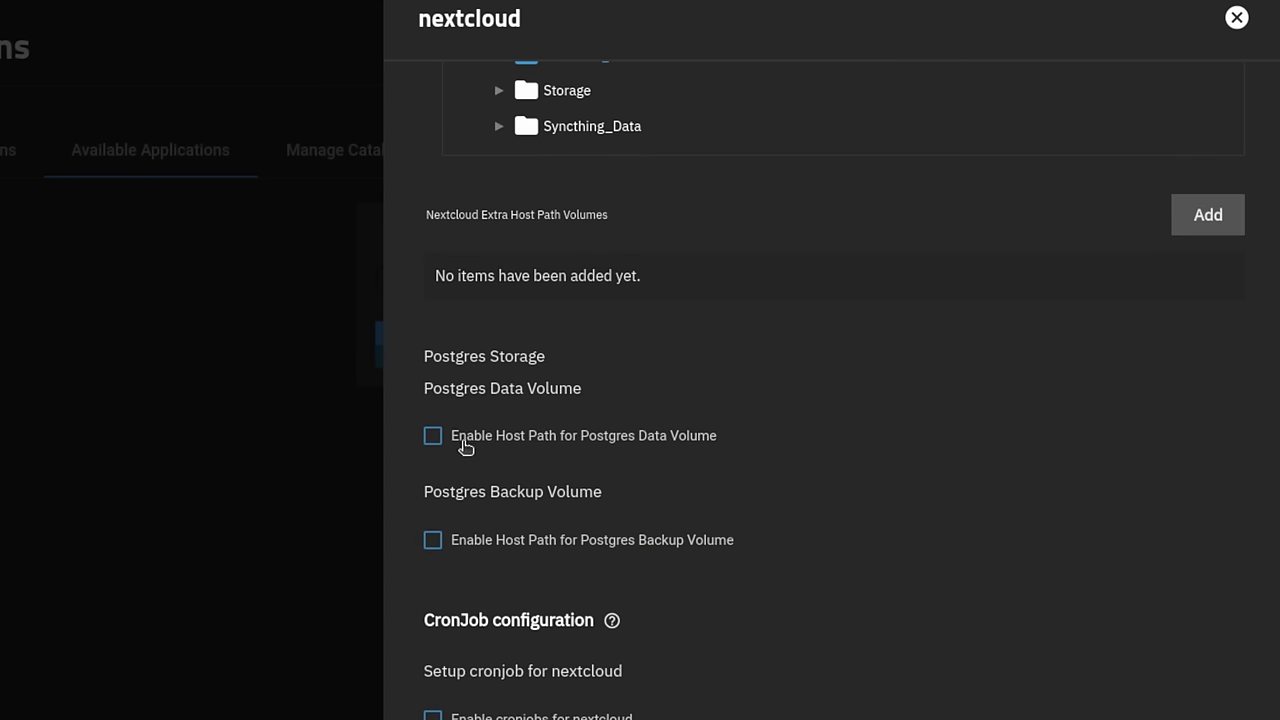
pyautogui.click(467, 444)
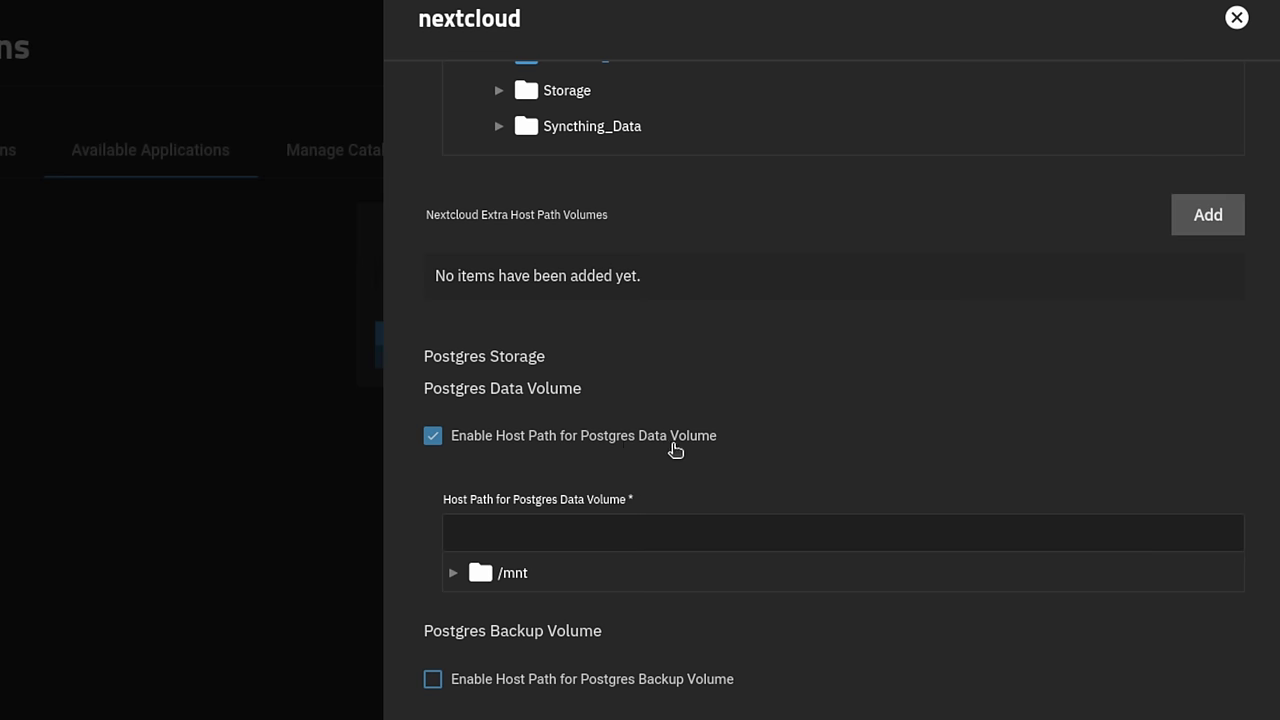
pyautogui.click(455, 573)
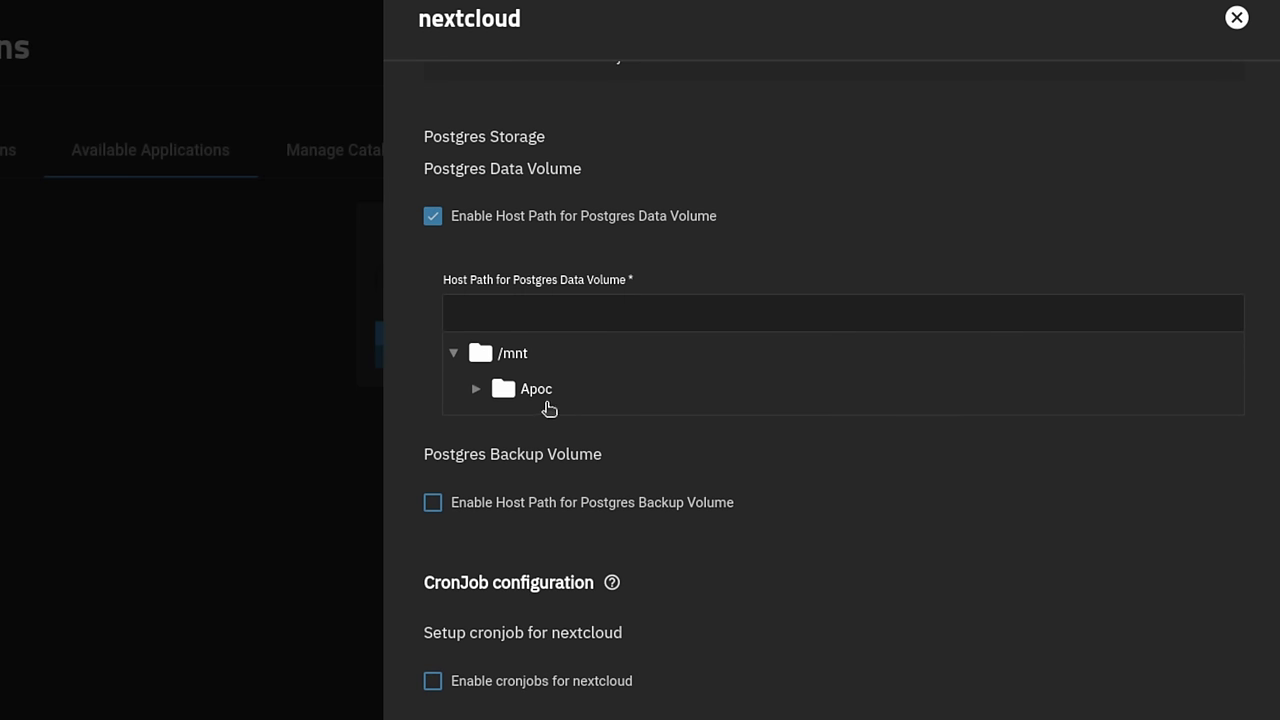
pyautogui.click(476, 389)
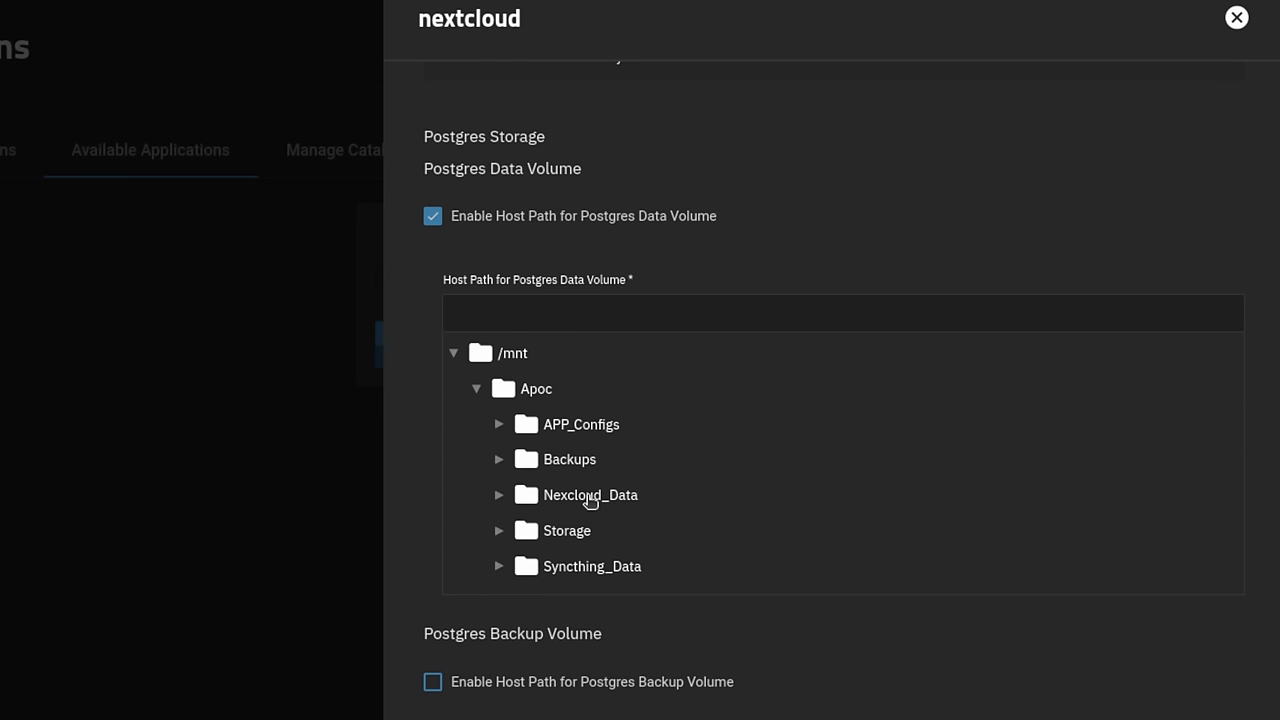
pyautogui.click(499, 424)
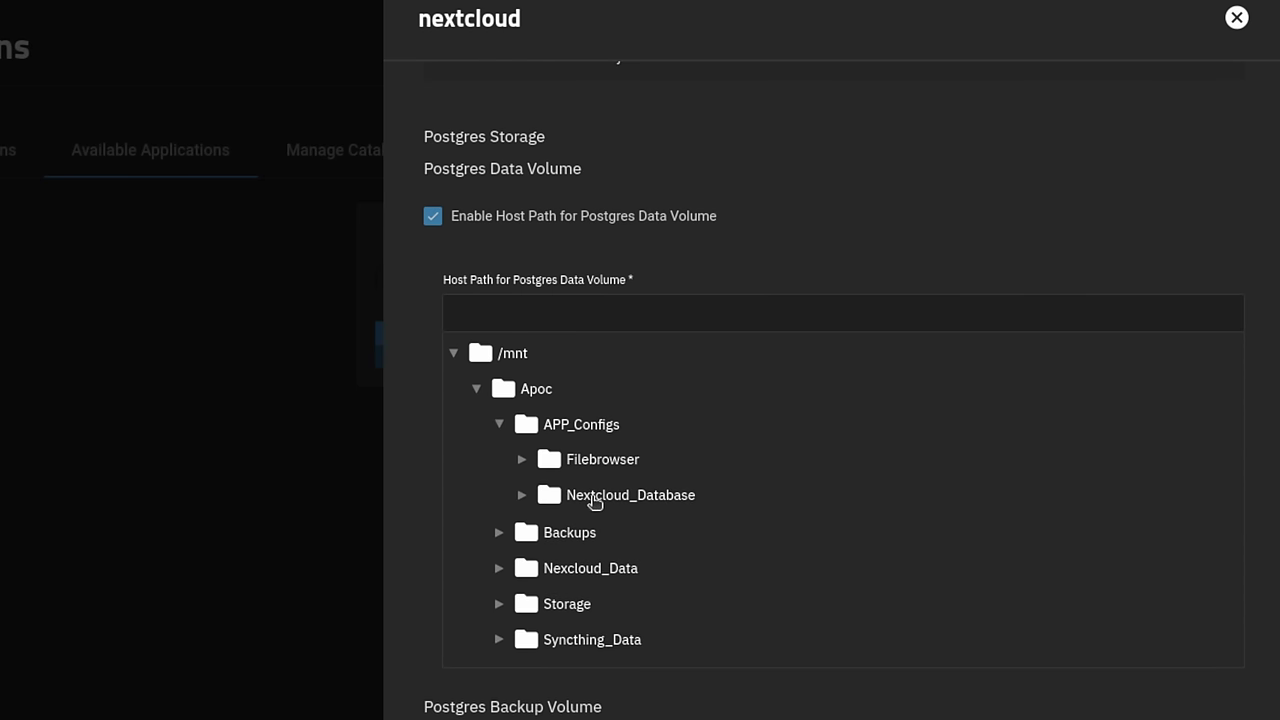
pyautogui.click(595, 500)
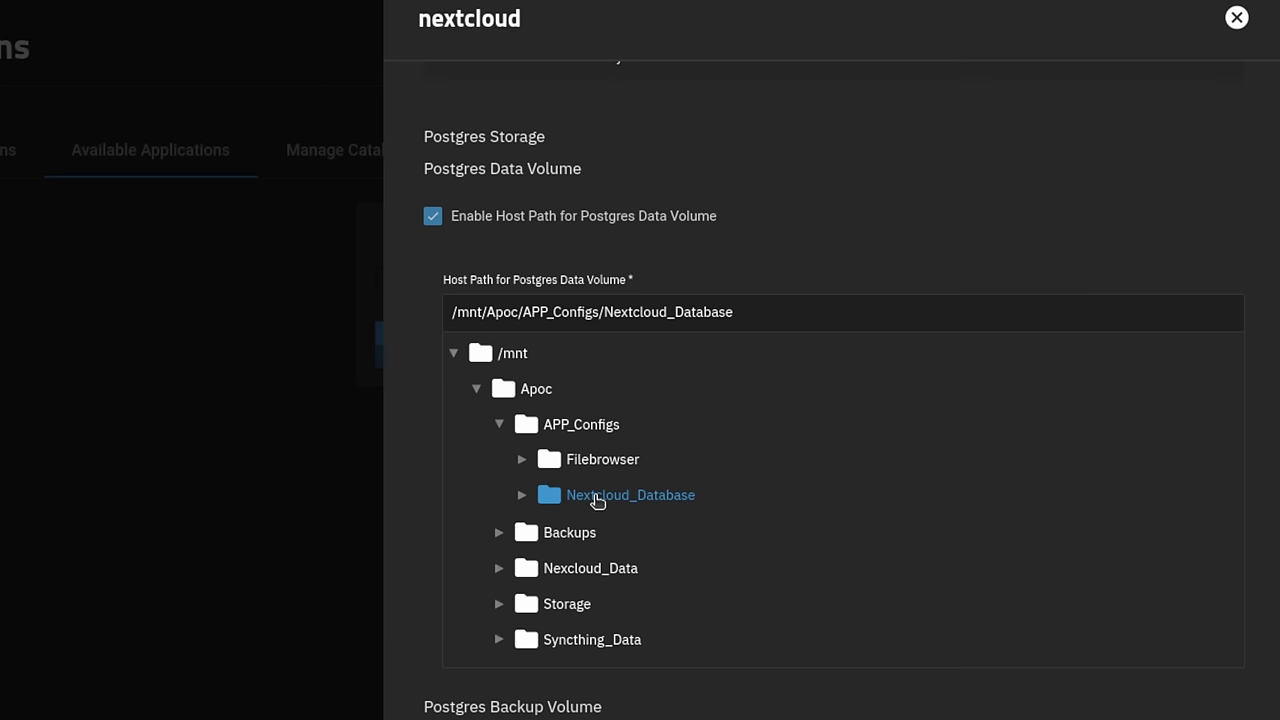
pyautogui.scroll(-2, 643, 614)
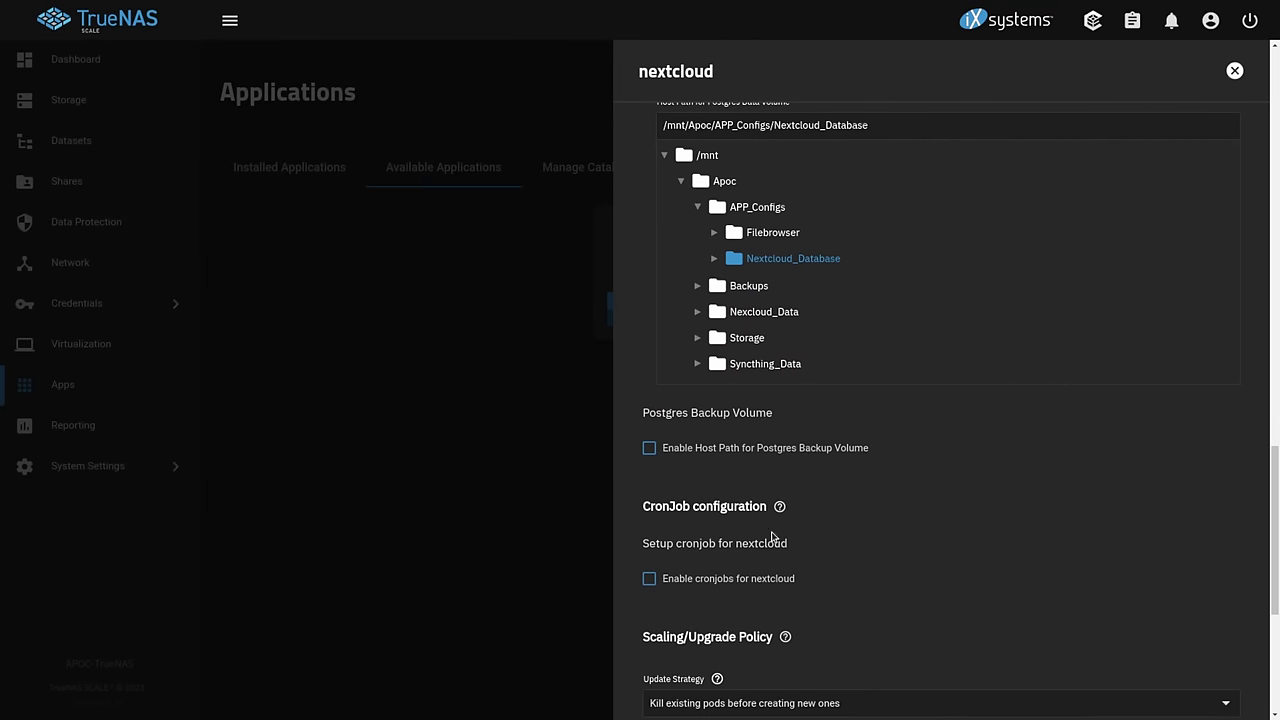
# - Enable cron jobs for nextcloud and save the form to install the app
pyautogui.click(724, 580)
pyautogui.scroll(-5, 798, 556)
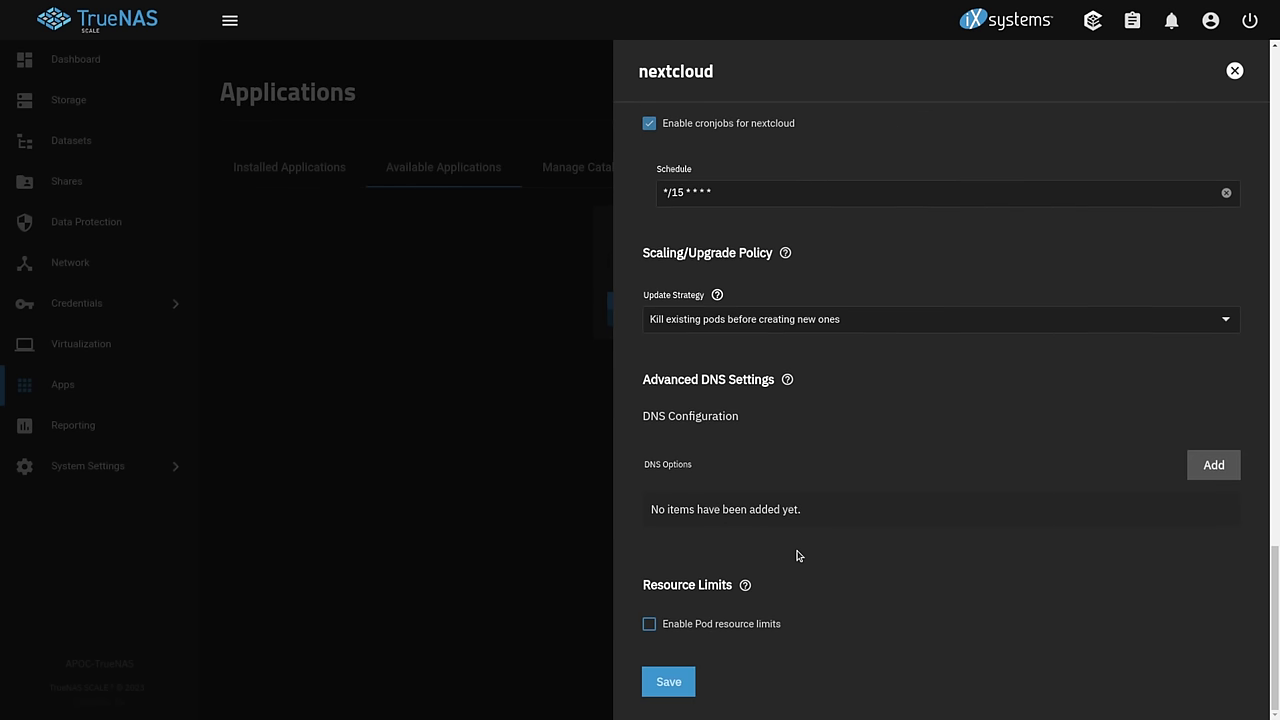
pyautogui.click(675, 689)
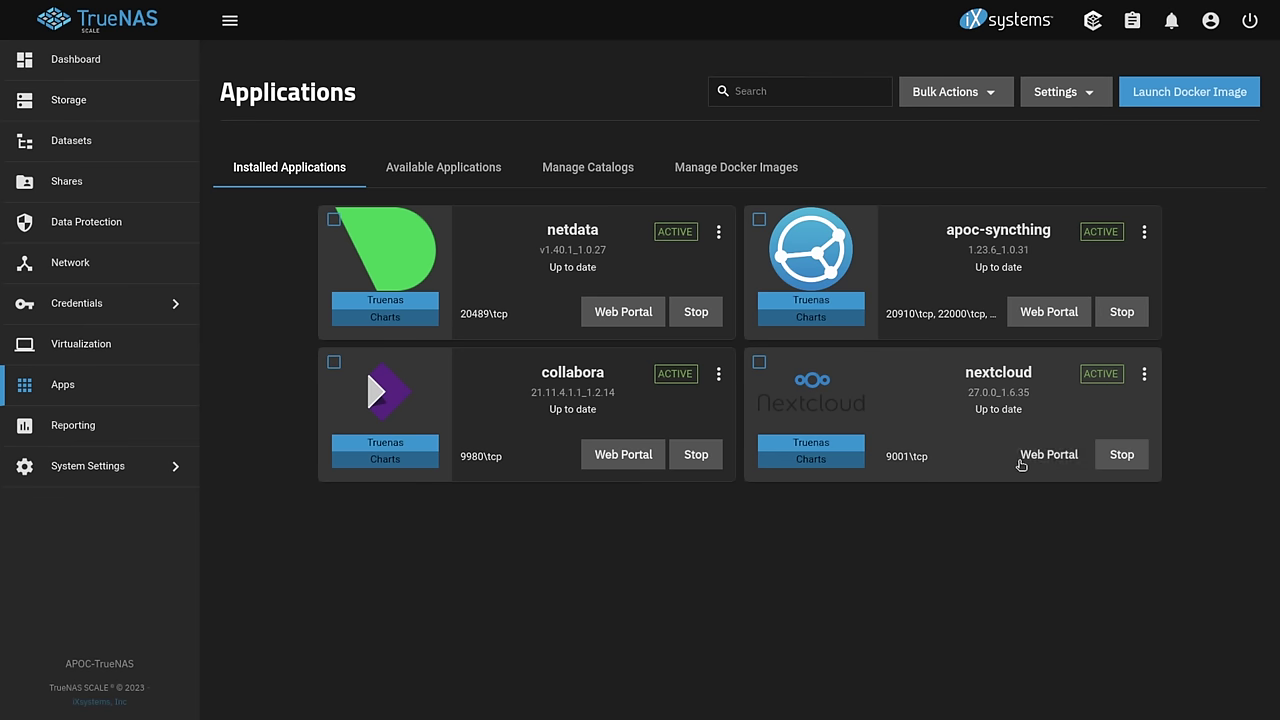
# - Revisit the apps pages until nextcloud shows ACTIVE 2/2 on port 9001
pyautogui.click(1039, 462)
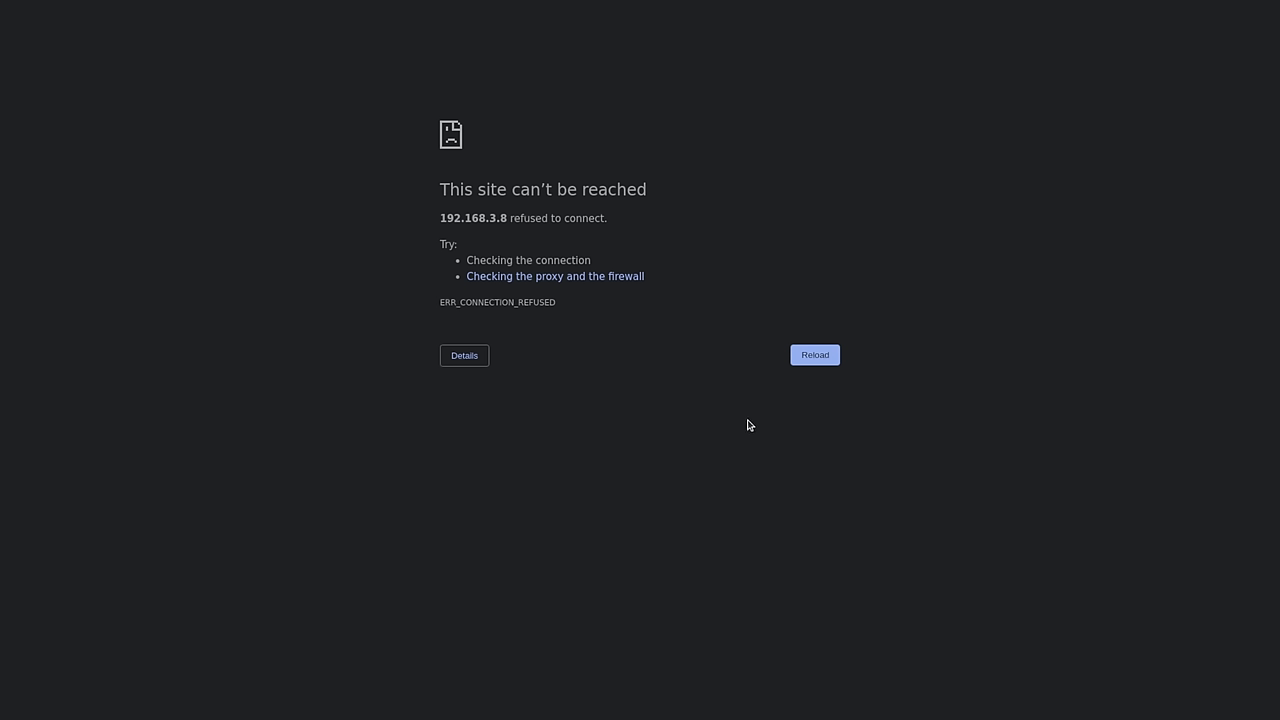
pyautogui.hotkey('ctrl', 'w')
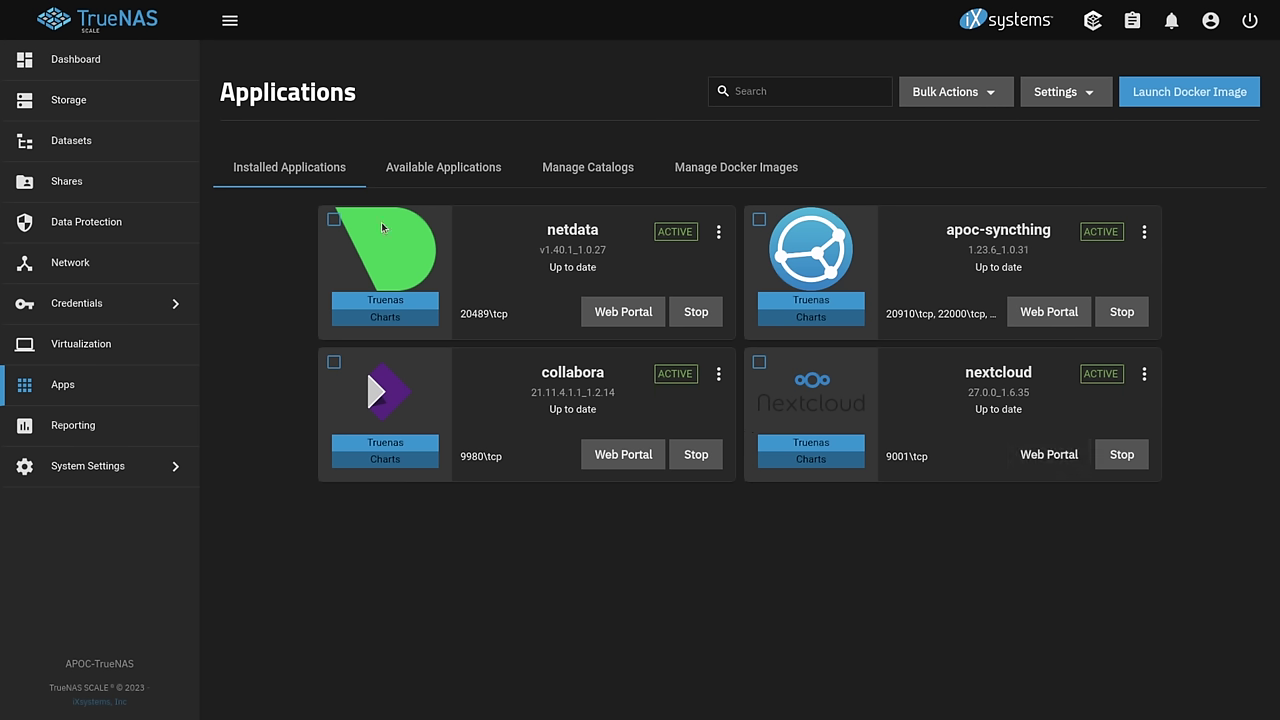
pyautogui.click(388, 166)
pyautogui.click(286, 167)
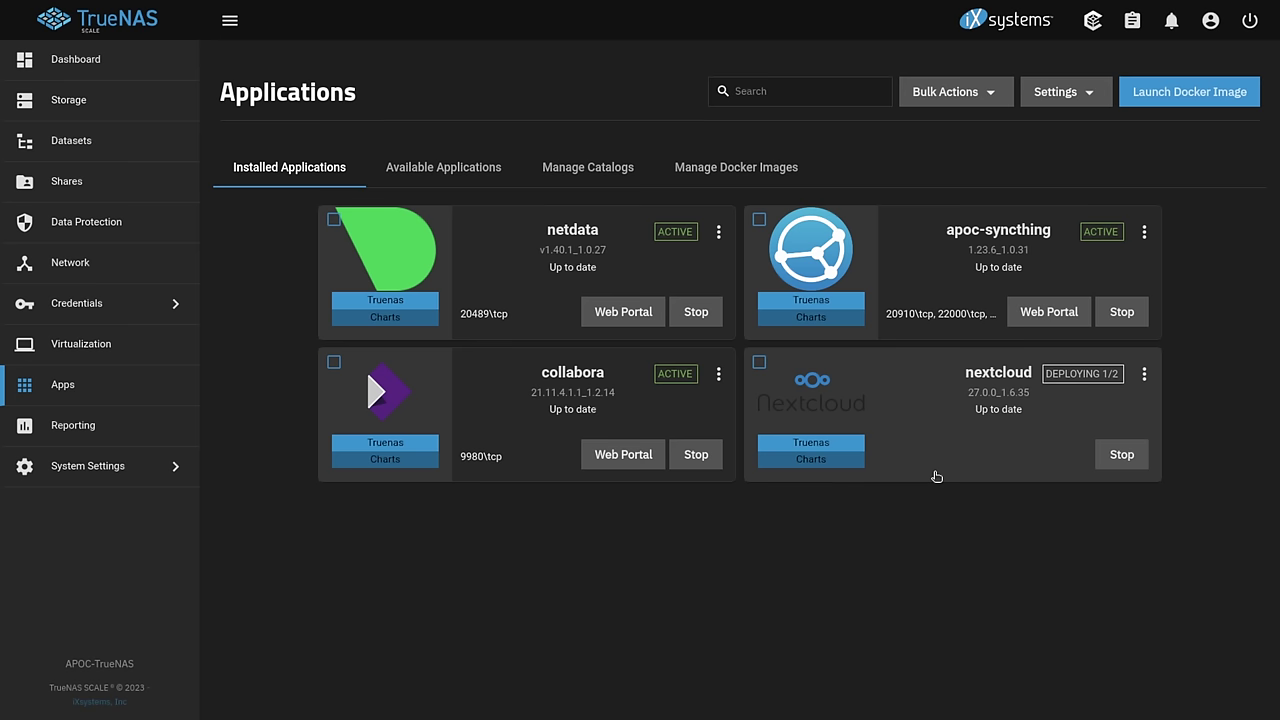
pyautogui.click(143, 62)
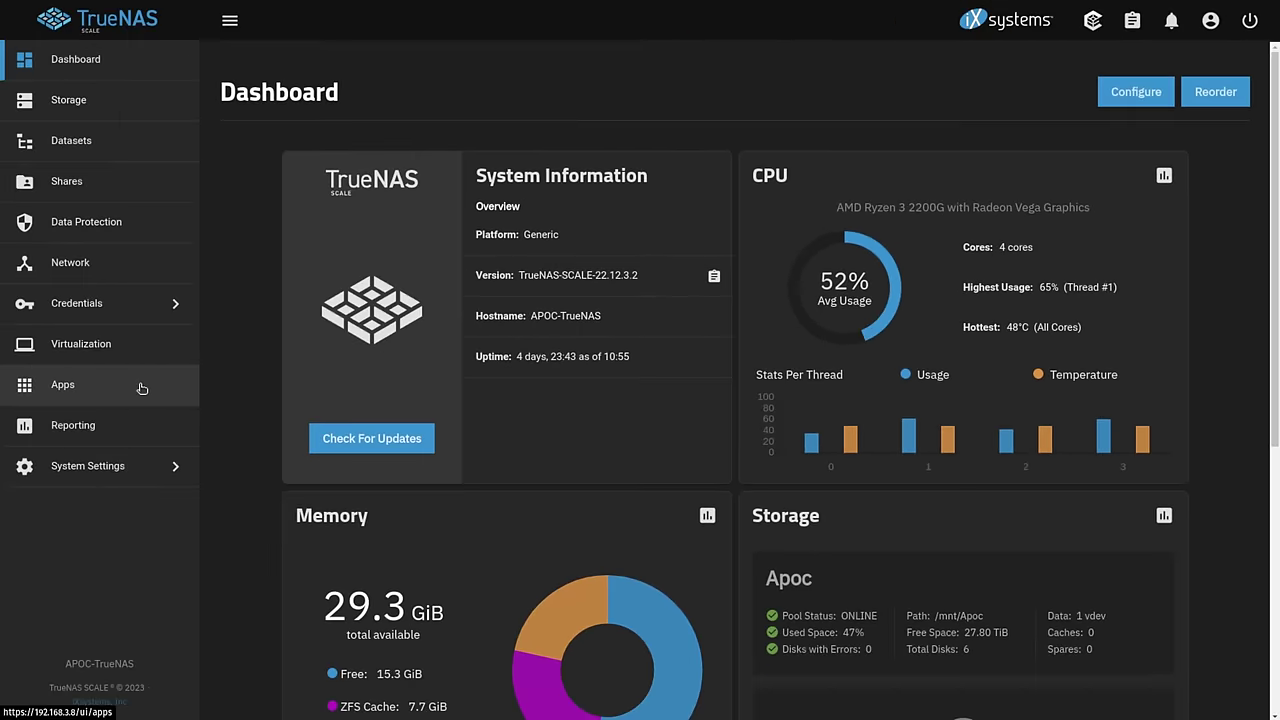
pyautogui.click(142, 388)
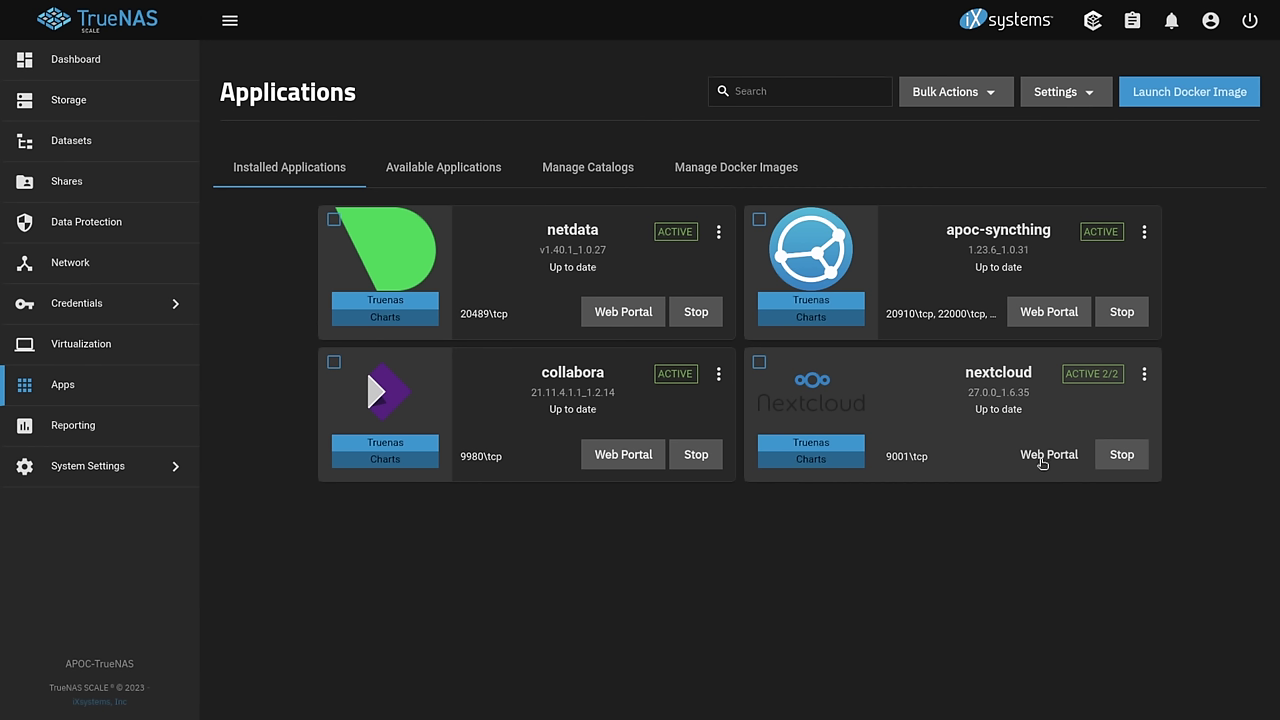
# - Open nextcloud's web portal, sign in as admin with the account password, and dismiss the welcome screen
pyautogui.click(1041, 461)
pyautogui.write('admin')
pyautogui.press('Tab')
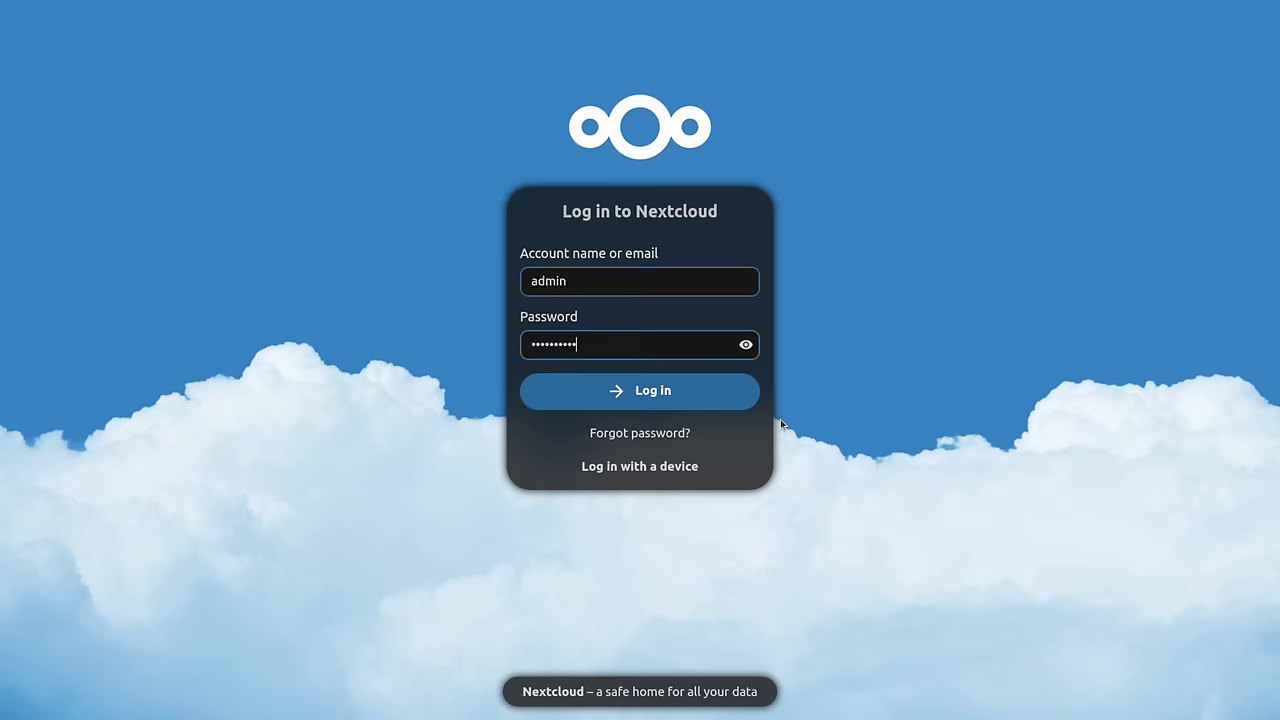
pyautogui.click(746, 344)
pyautogui.click(636, 386)
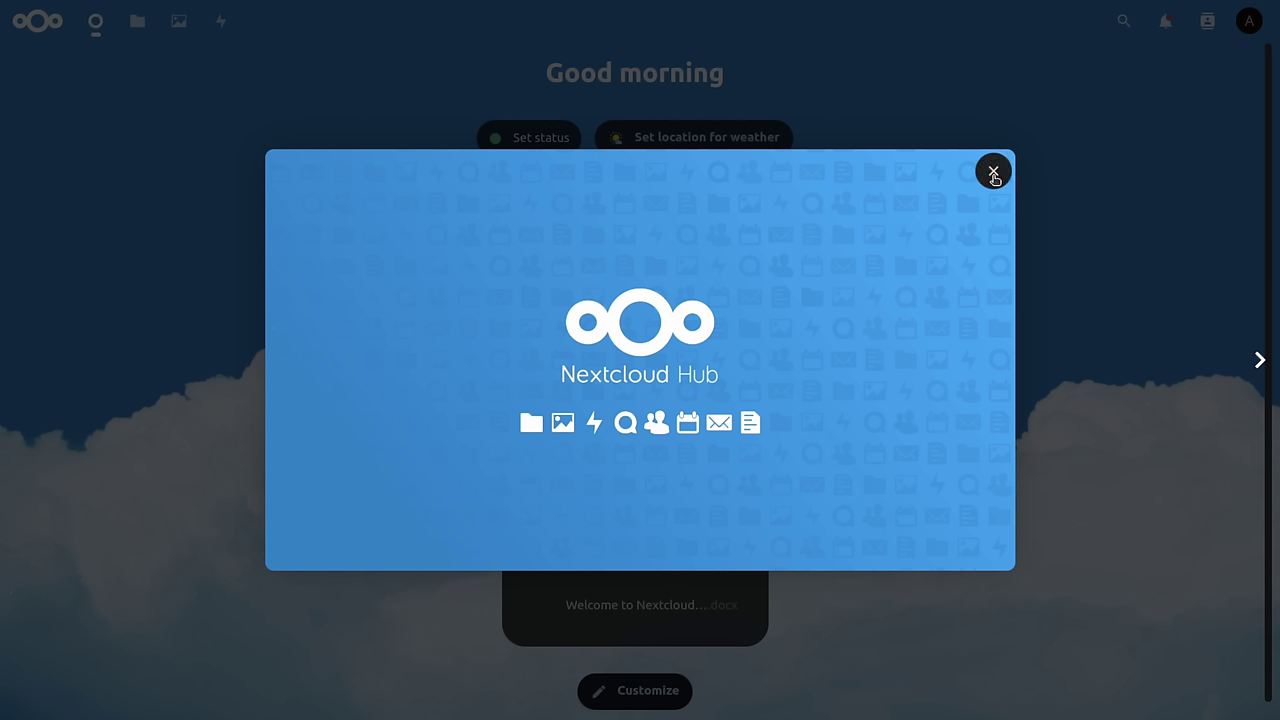
pyautogui.click(993, 174)
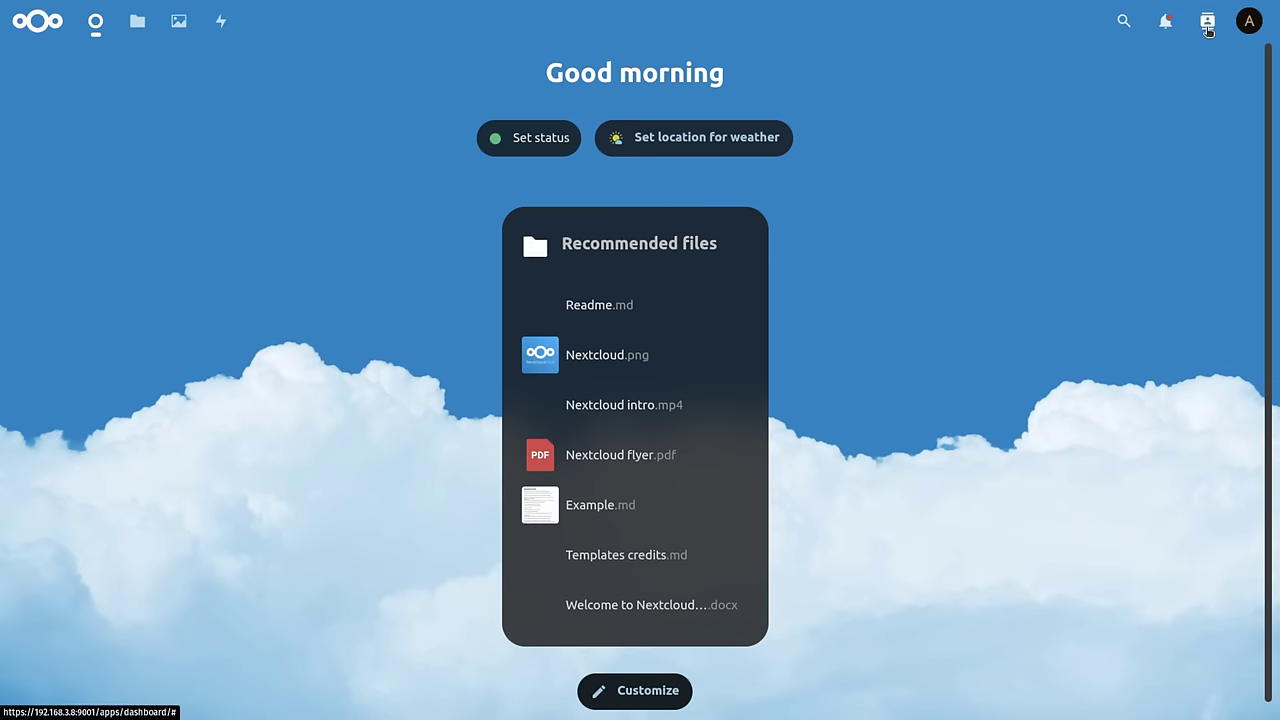
# - Find Nextcloud Office on the Apps page and download and enable it
pyautogui.click(1249, 21)
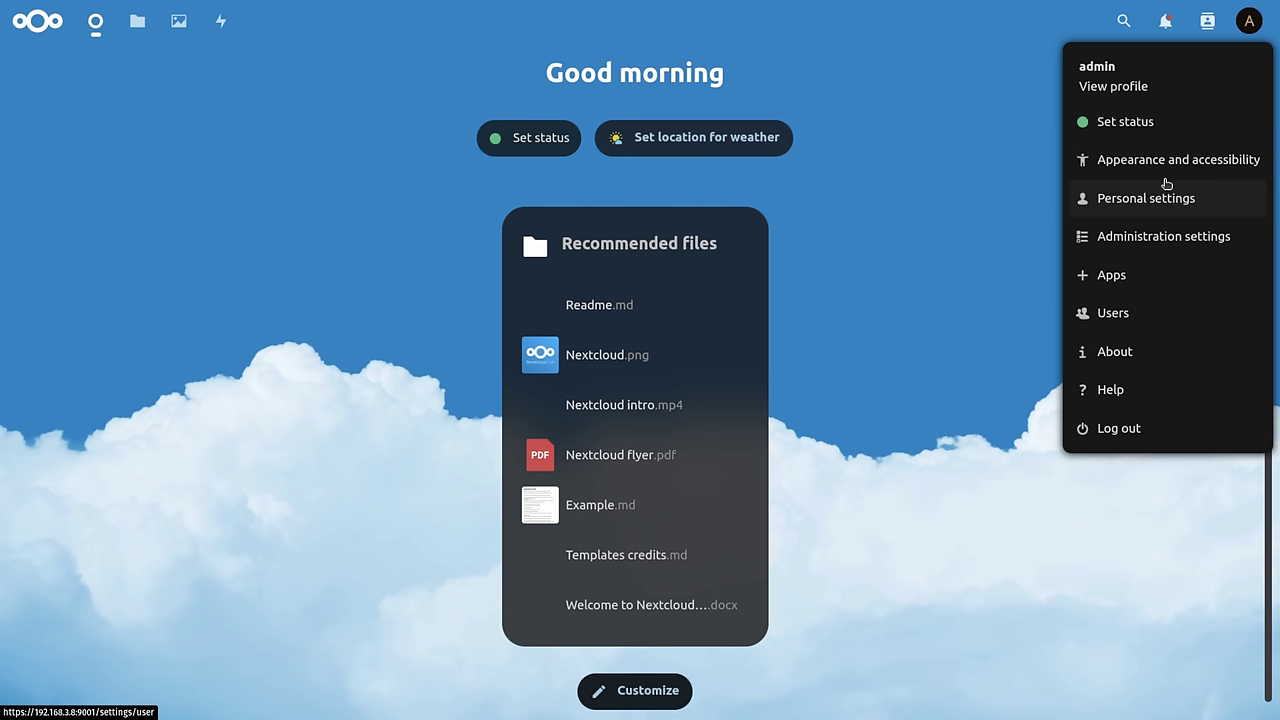
pyautogui.click(1137, 273)
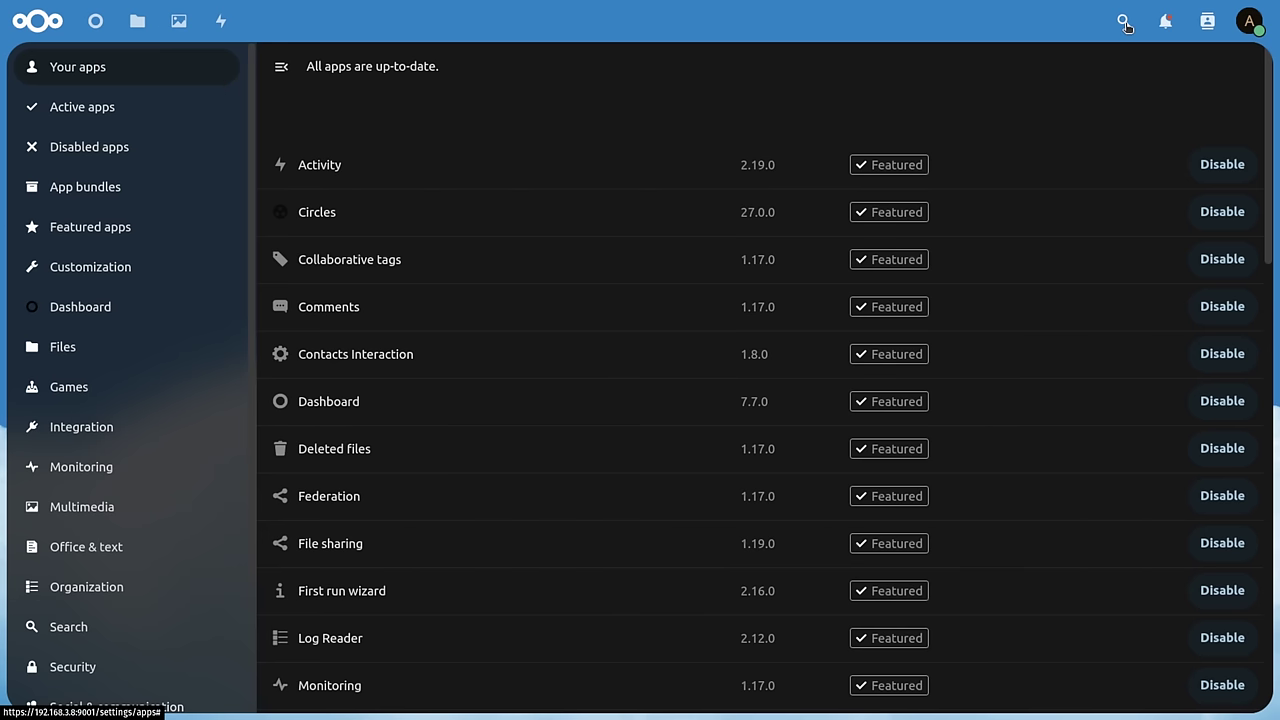
pyautogui.click(1126, 24)
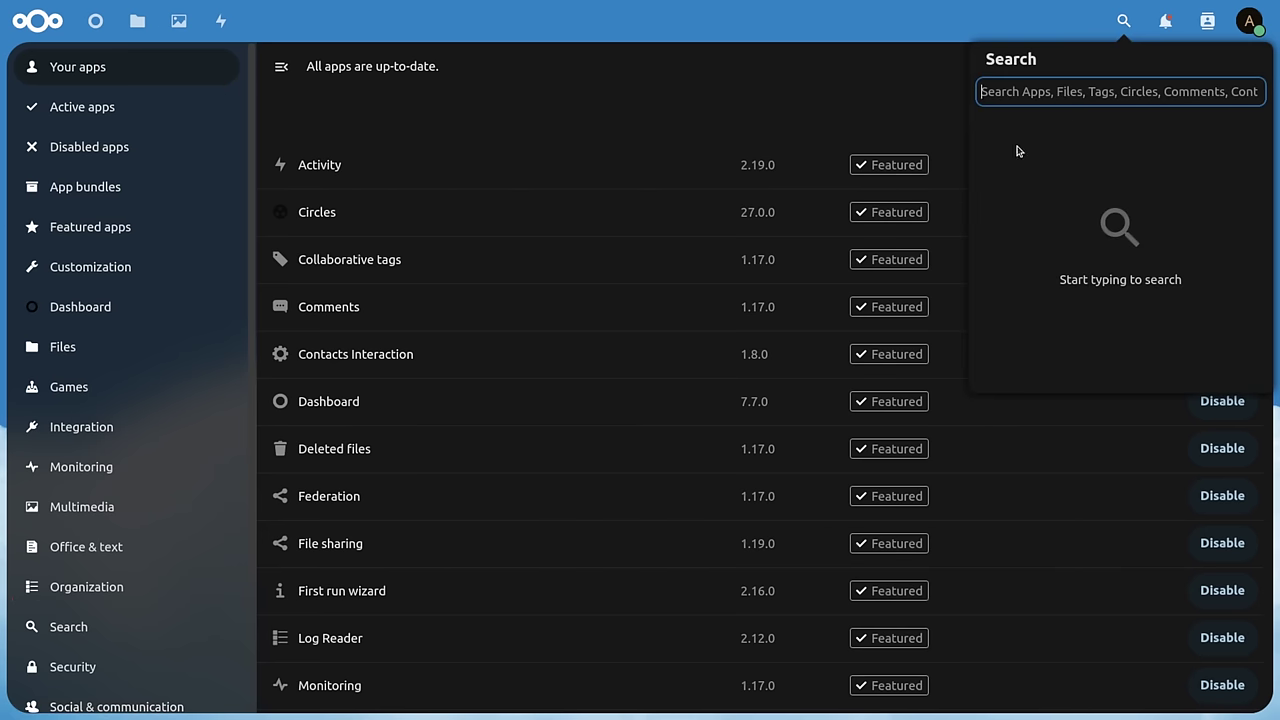
pyautogui.write('nextcloud')
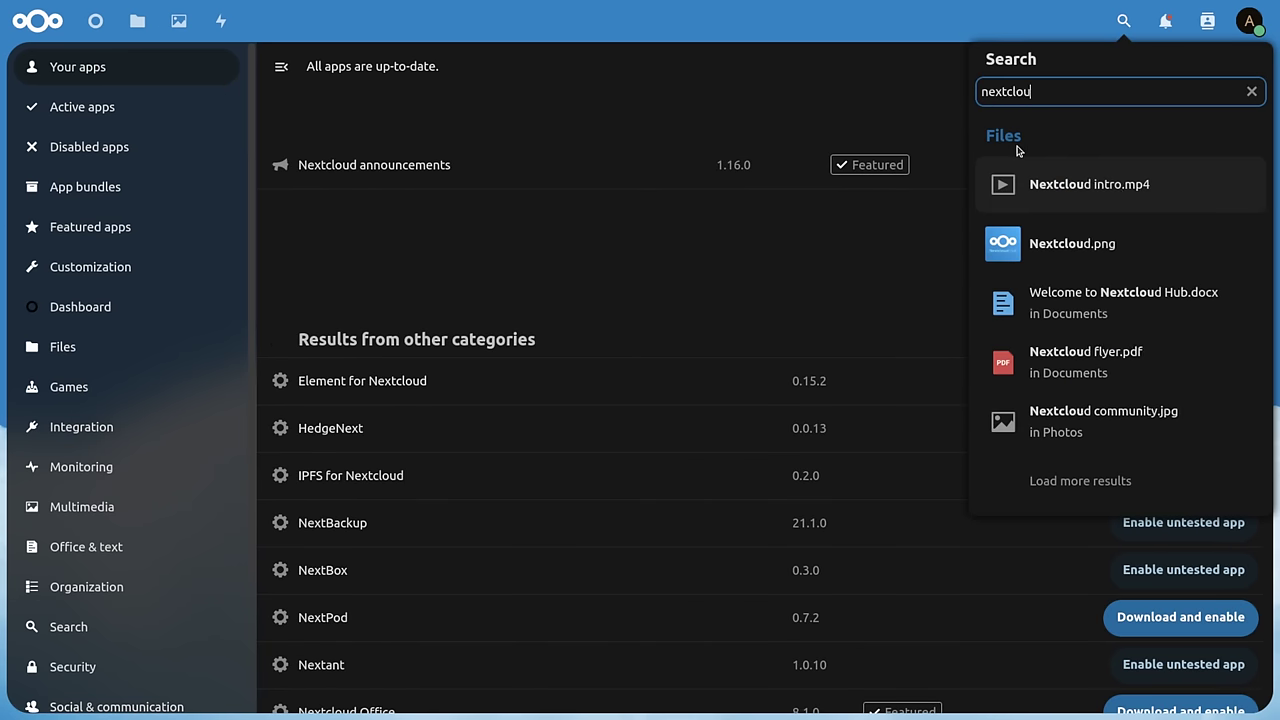
pyautogui.click(516, 484)
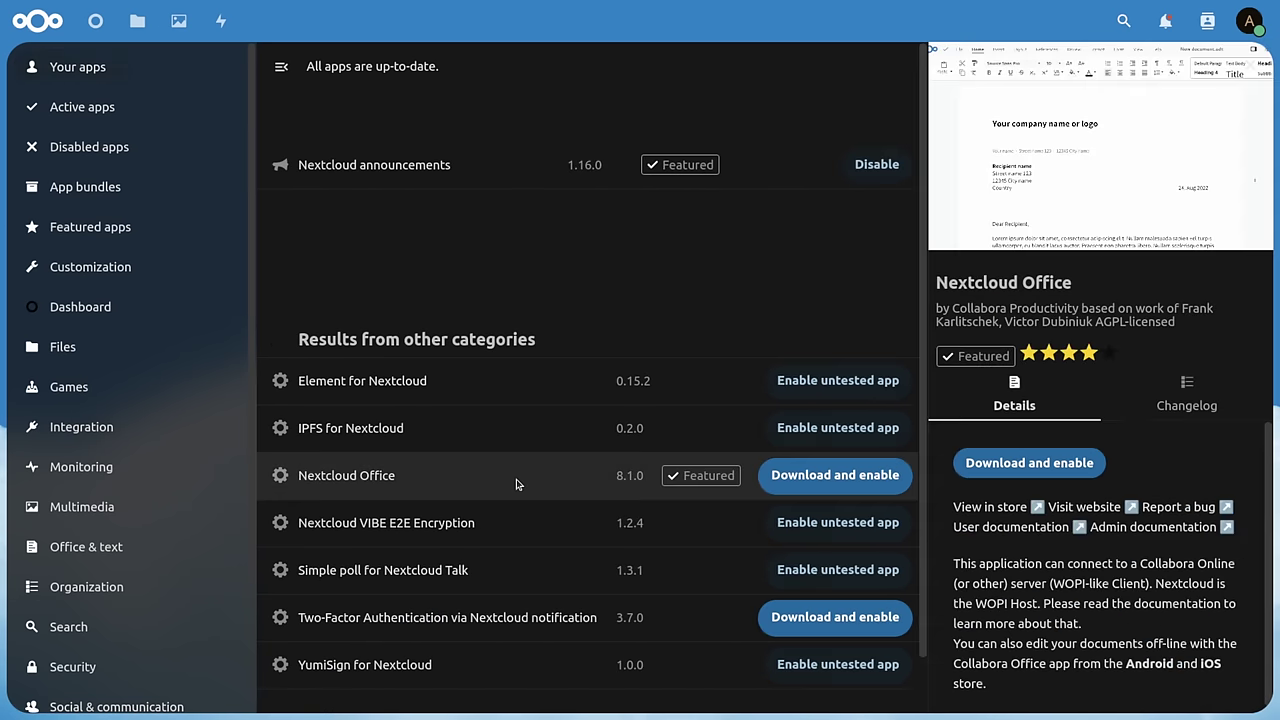
pyautogui.click(842, 486)
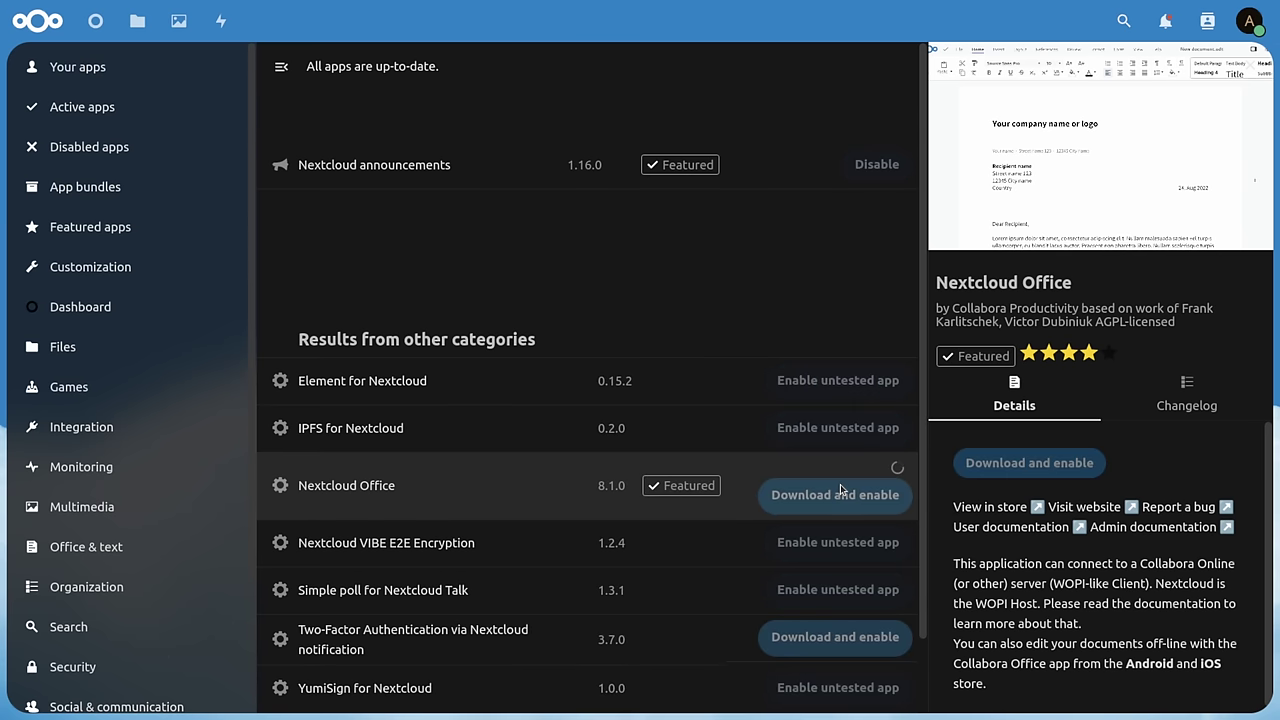
pyautogui.click(1256, 27)
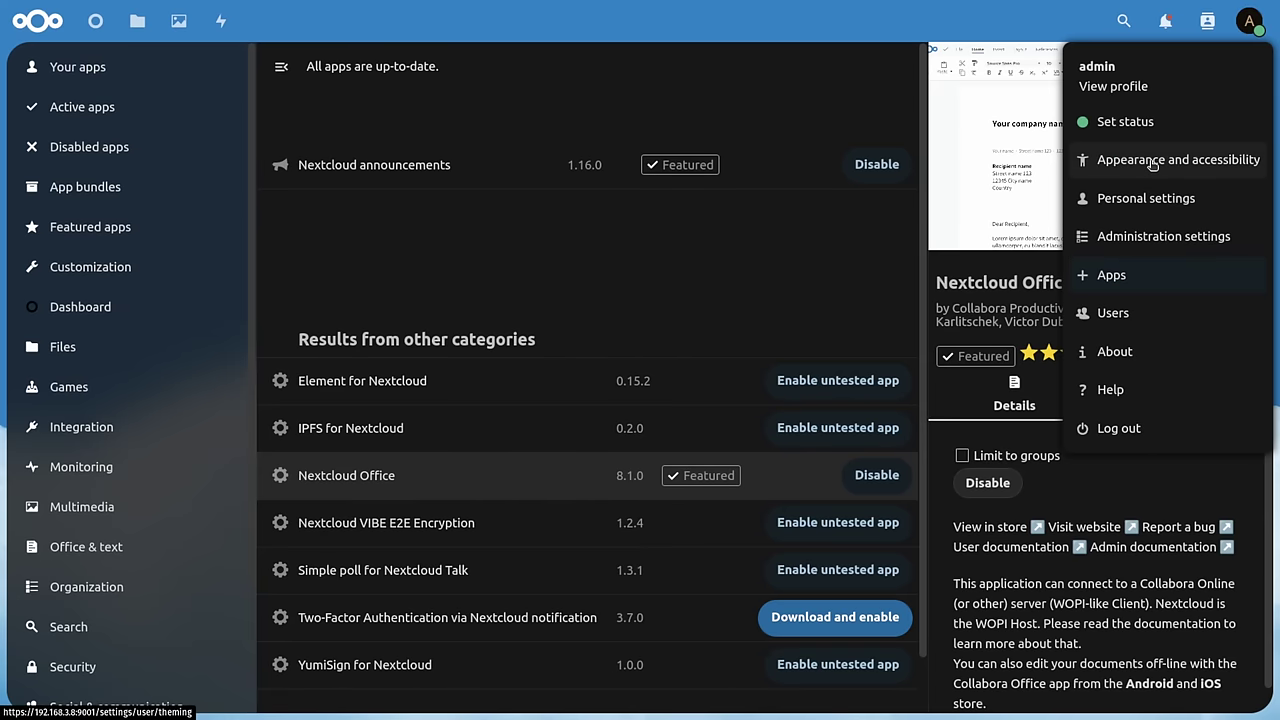
# - In Administration settings, open Nextcloud Office and choose 'Use your own server'
pyautogui.click(1138, 232)
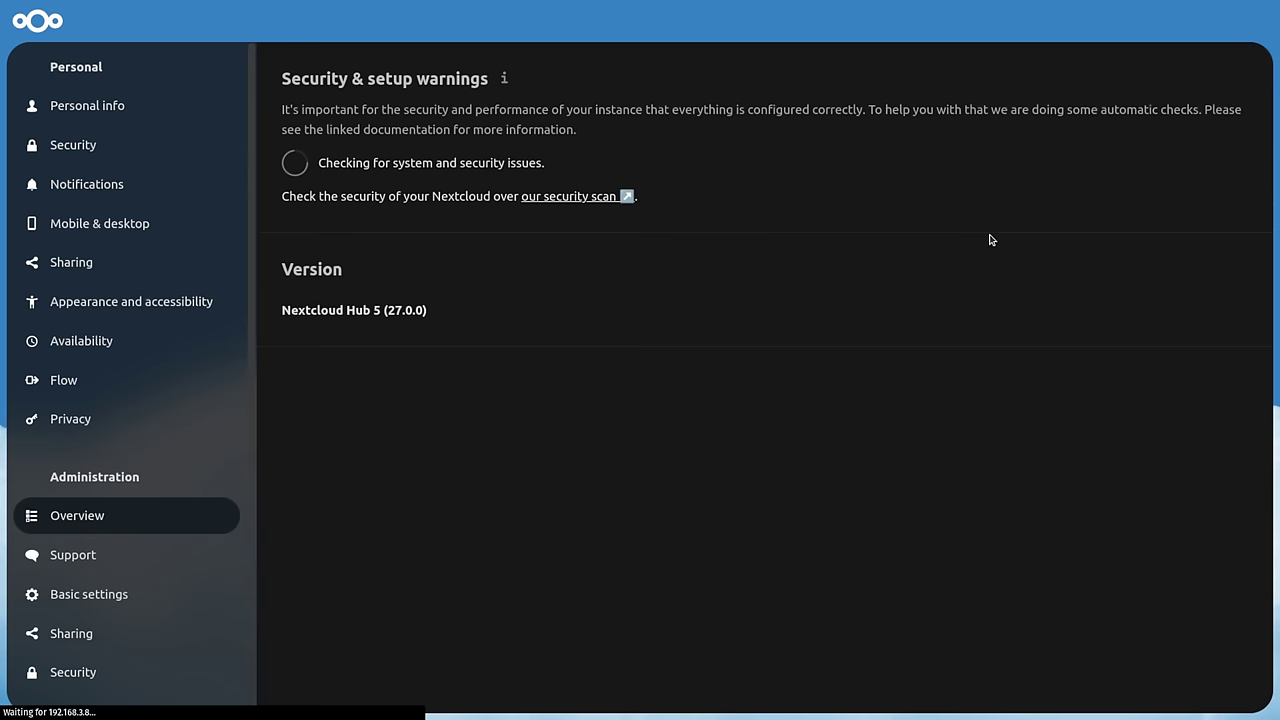
pyautogui.scroll(-5, 45, 360)
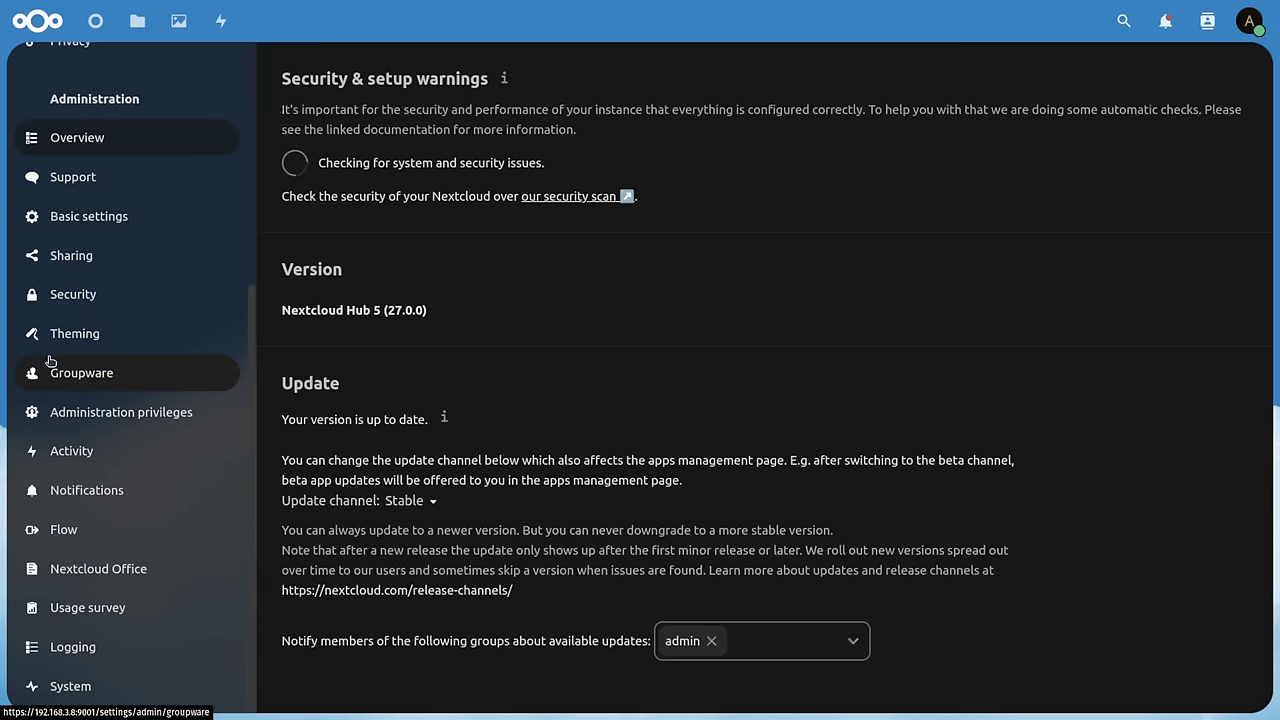
pyautogui.click(129, 572)
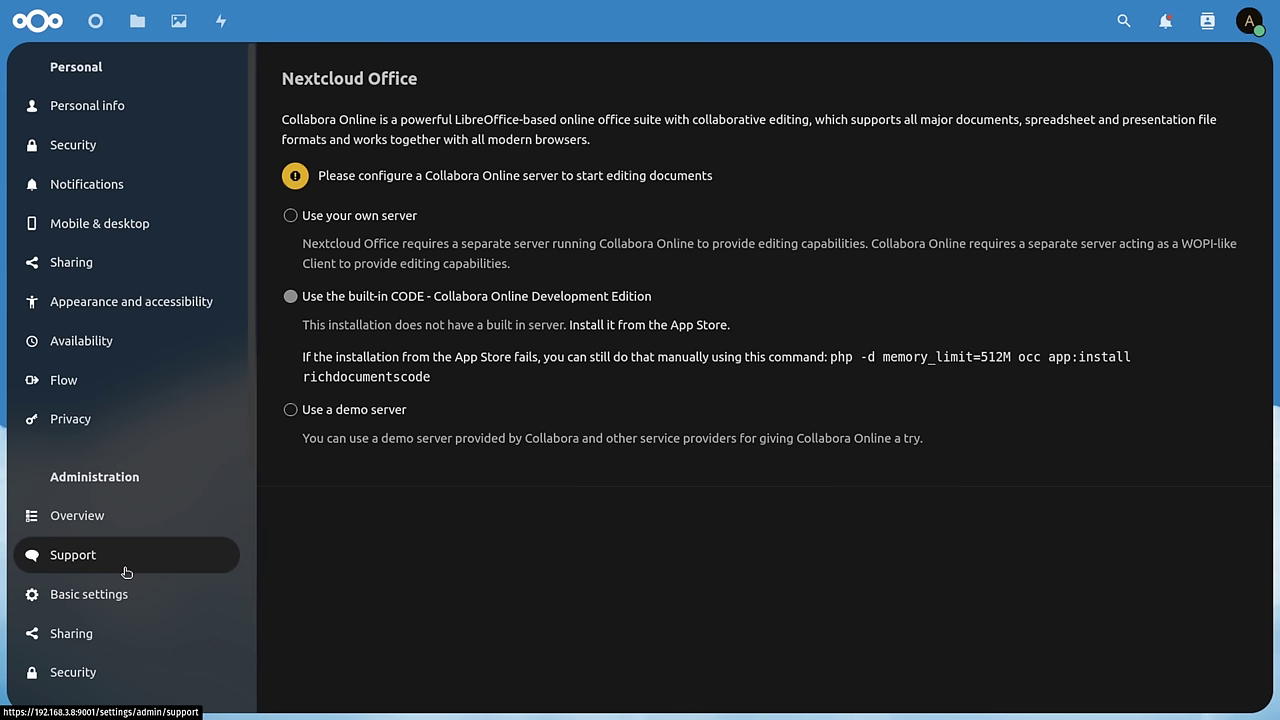
pyautogui.click(355, 217)
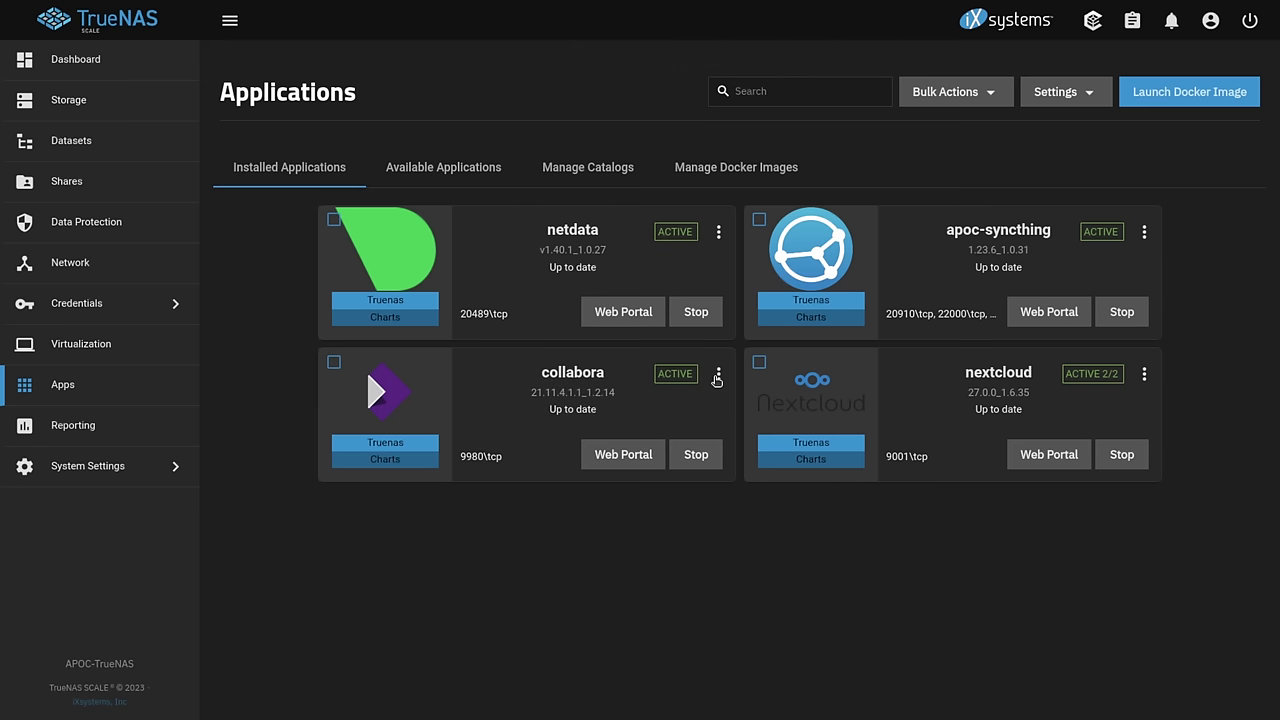
pyautogui.click(718, 375)
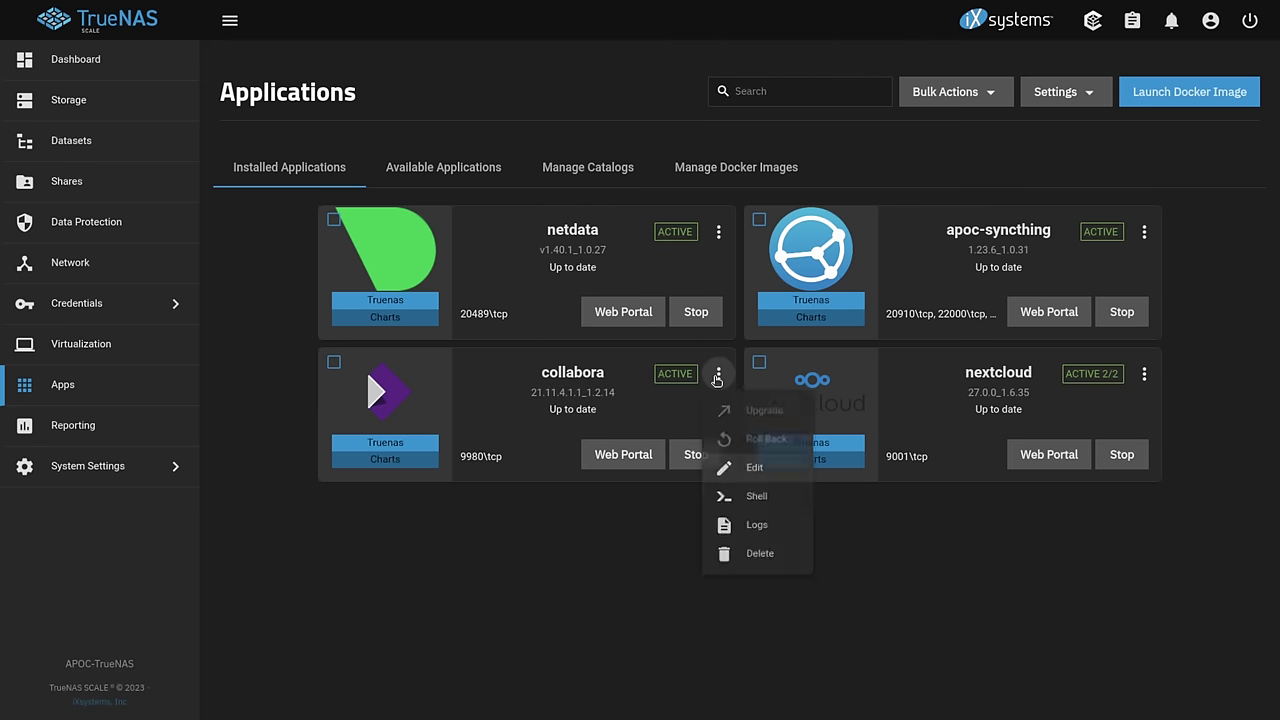
pyautogui.click(725, 468)
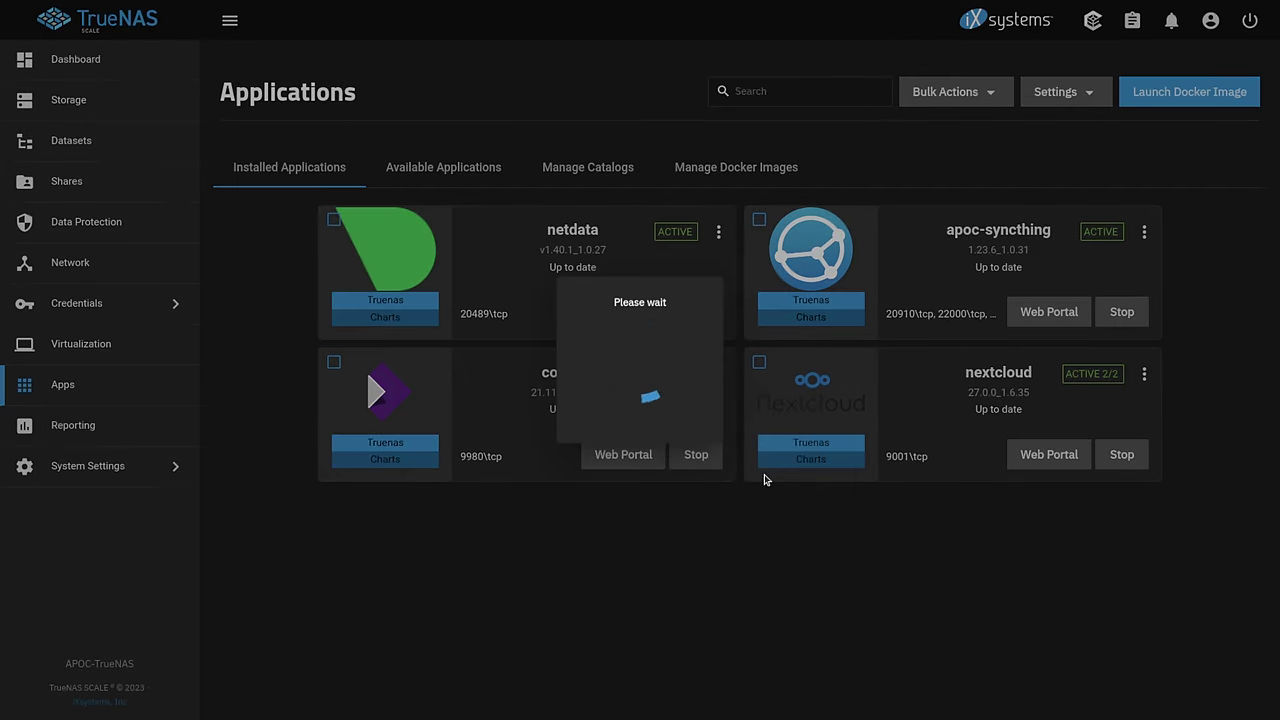
pyautogui.scroll(-3, 958, 405)
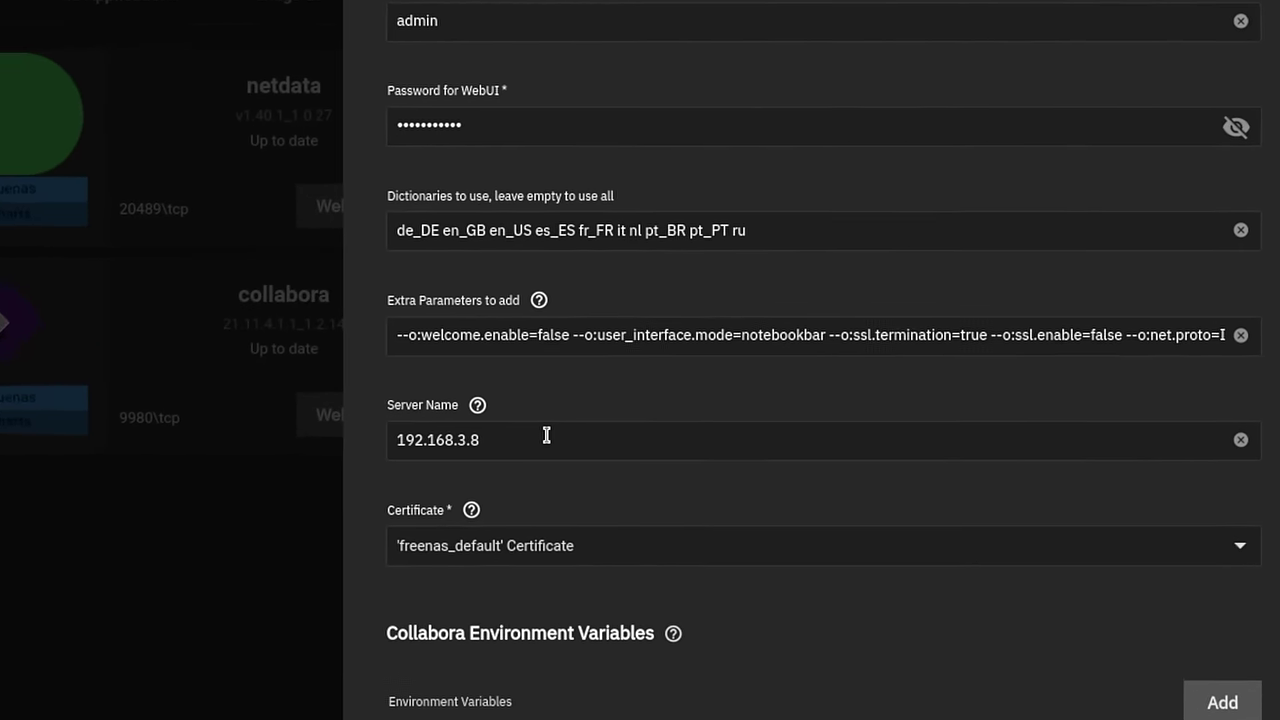
pyautogui.click(752, 465)
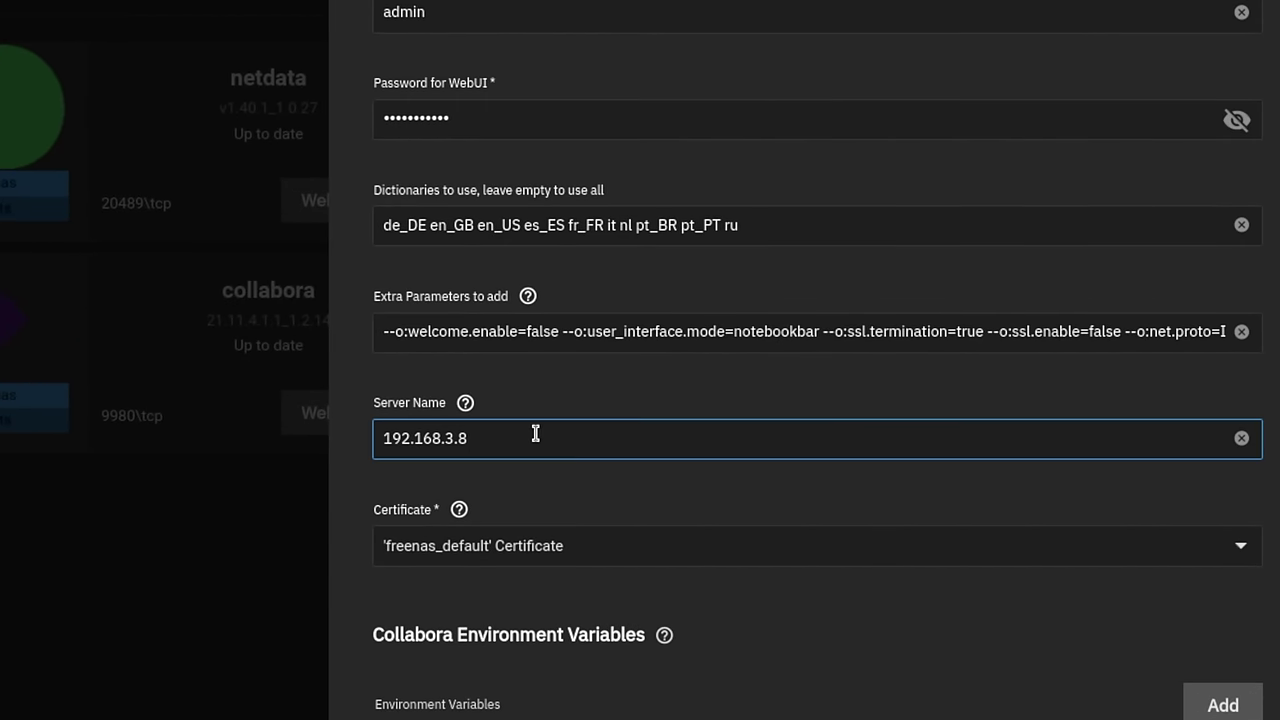
pyautogui.scroll(-5, 535, 433)
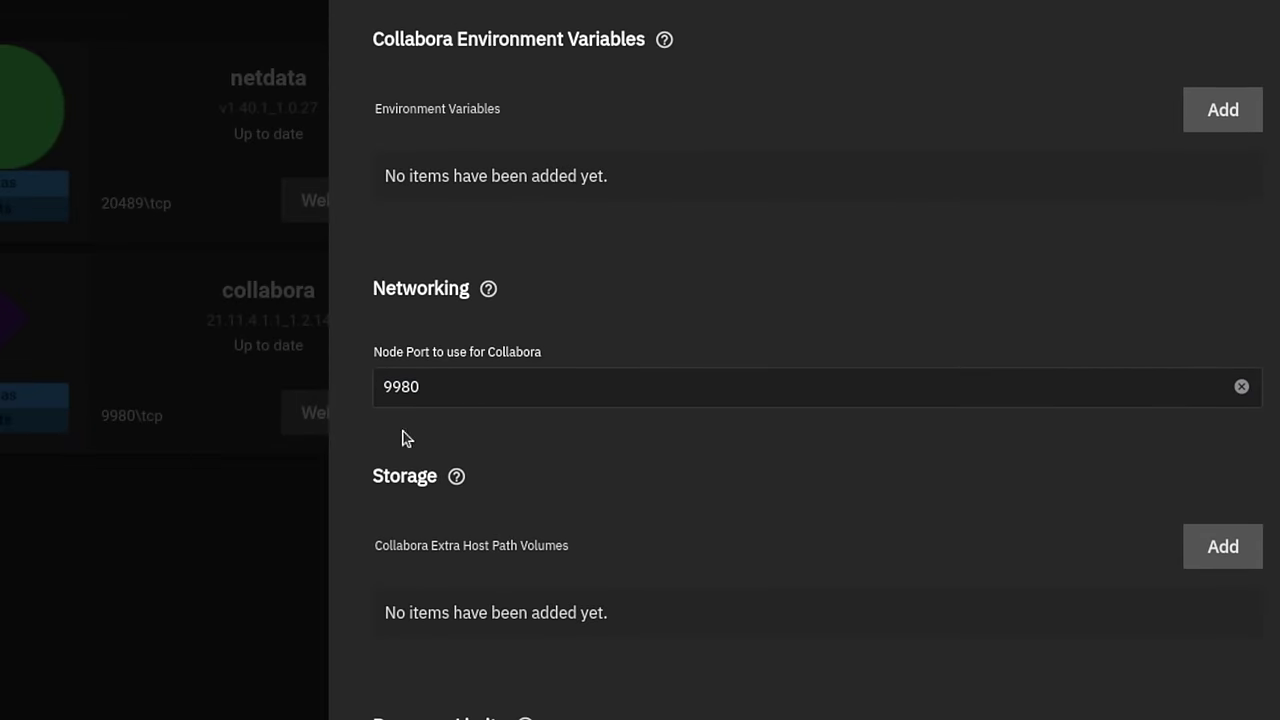
pyautogui.scroll(5, 406, 439)
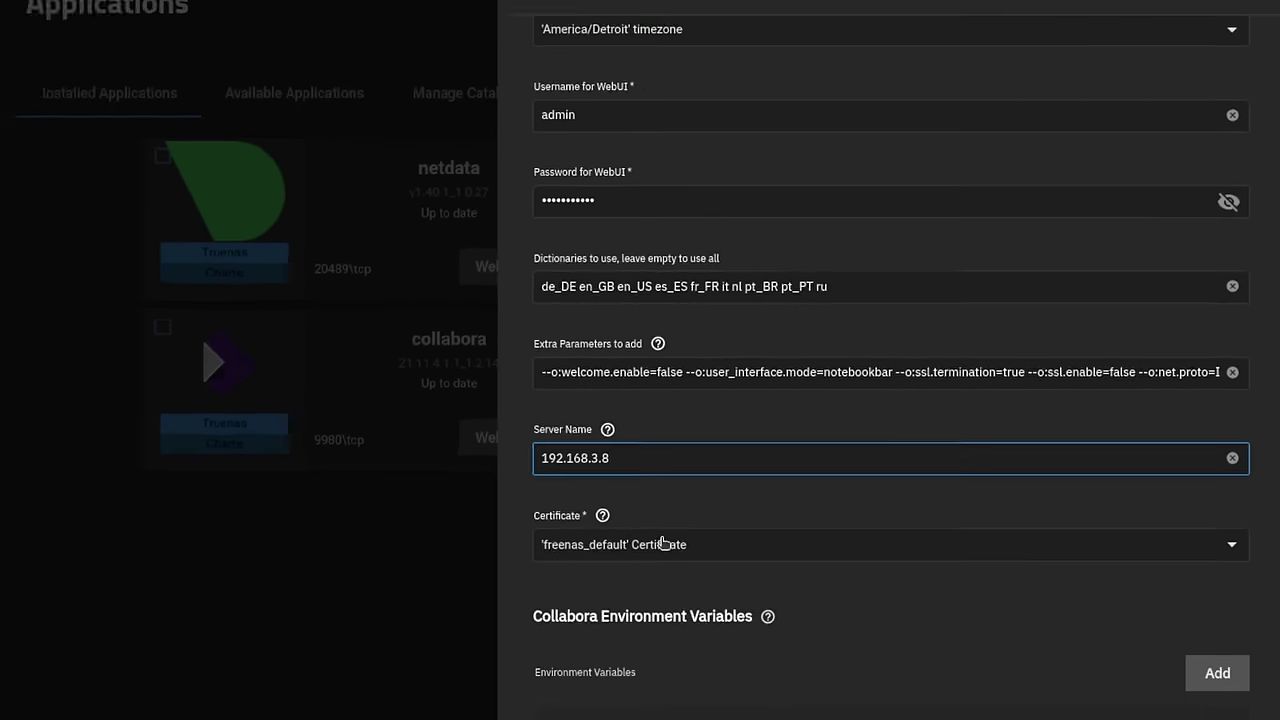
pyautogui.scroll(-3, 752, 543)
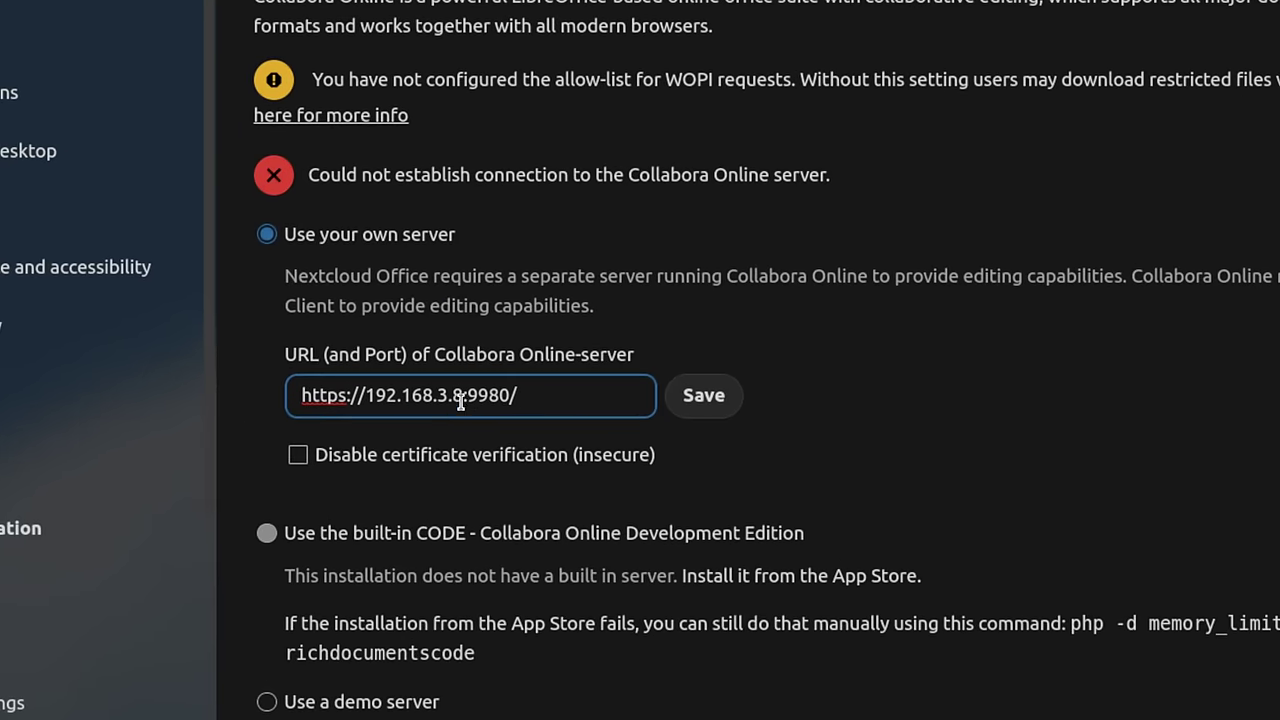
pyautogui.click(418, 462)
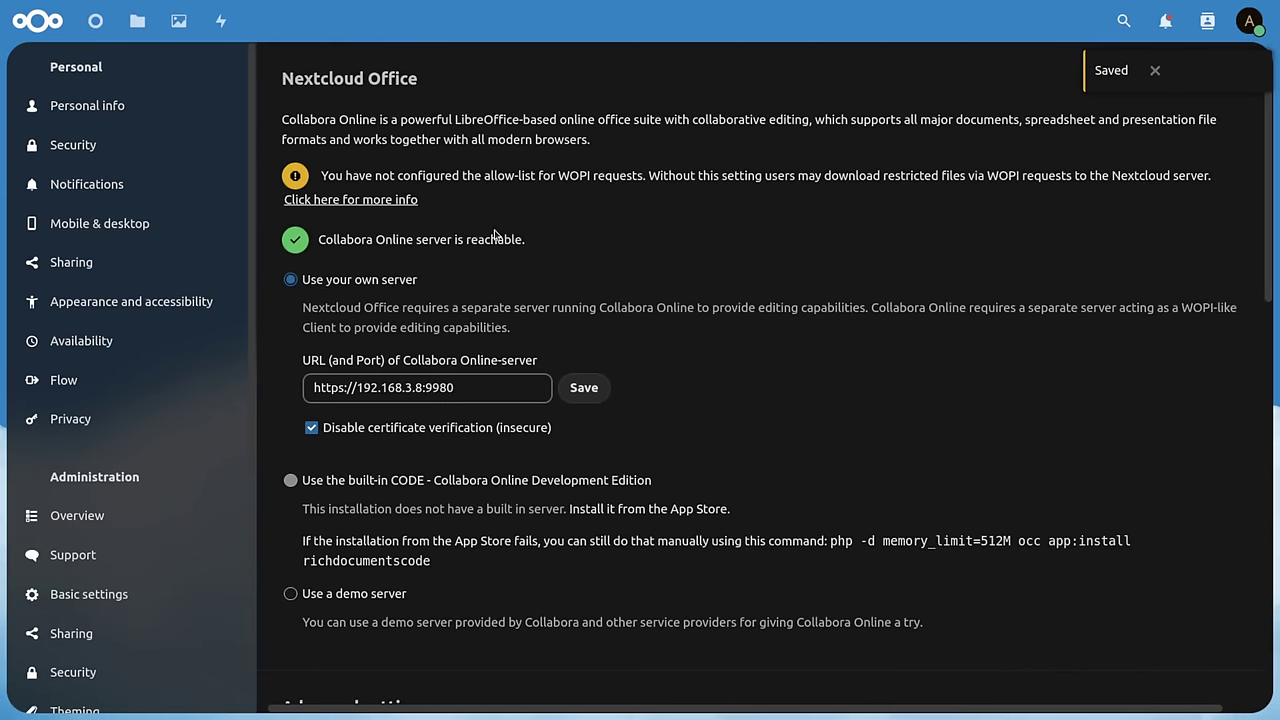
pyautogui.click(583, 387)
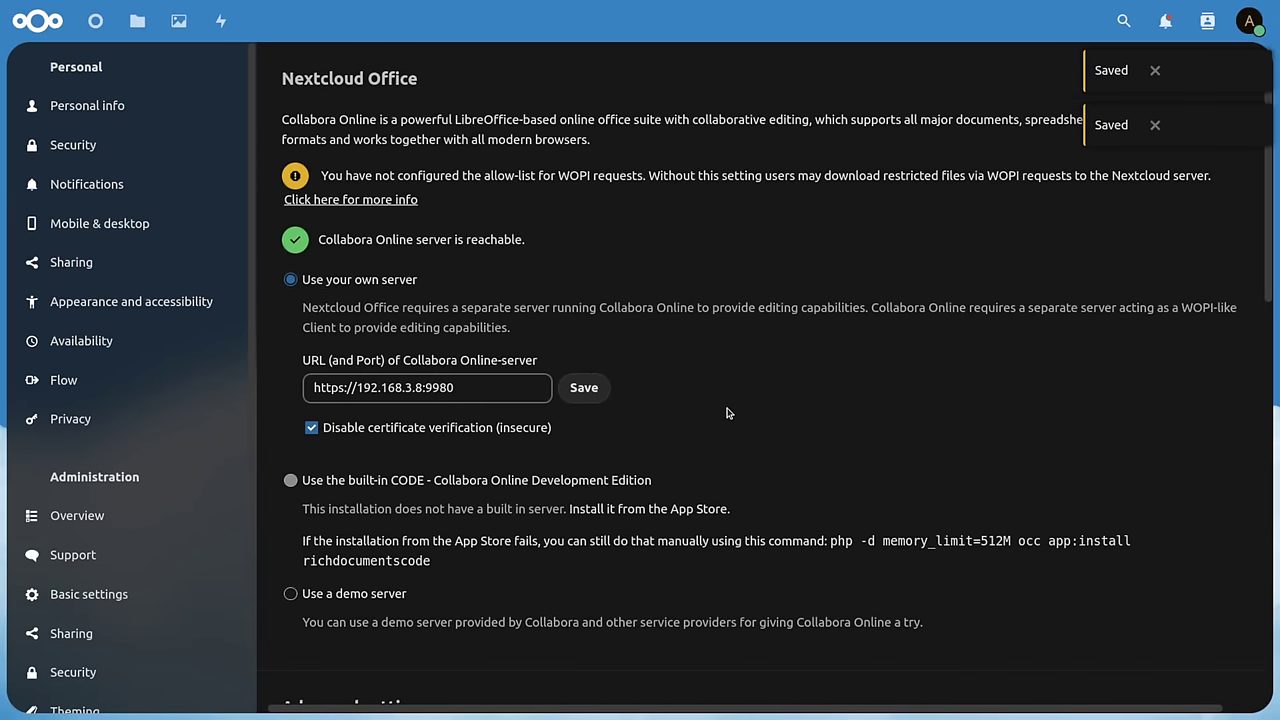
pyautogui.scroll(-4, 531, 228)
pyautogui.scroll(4, 531, 228)
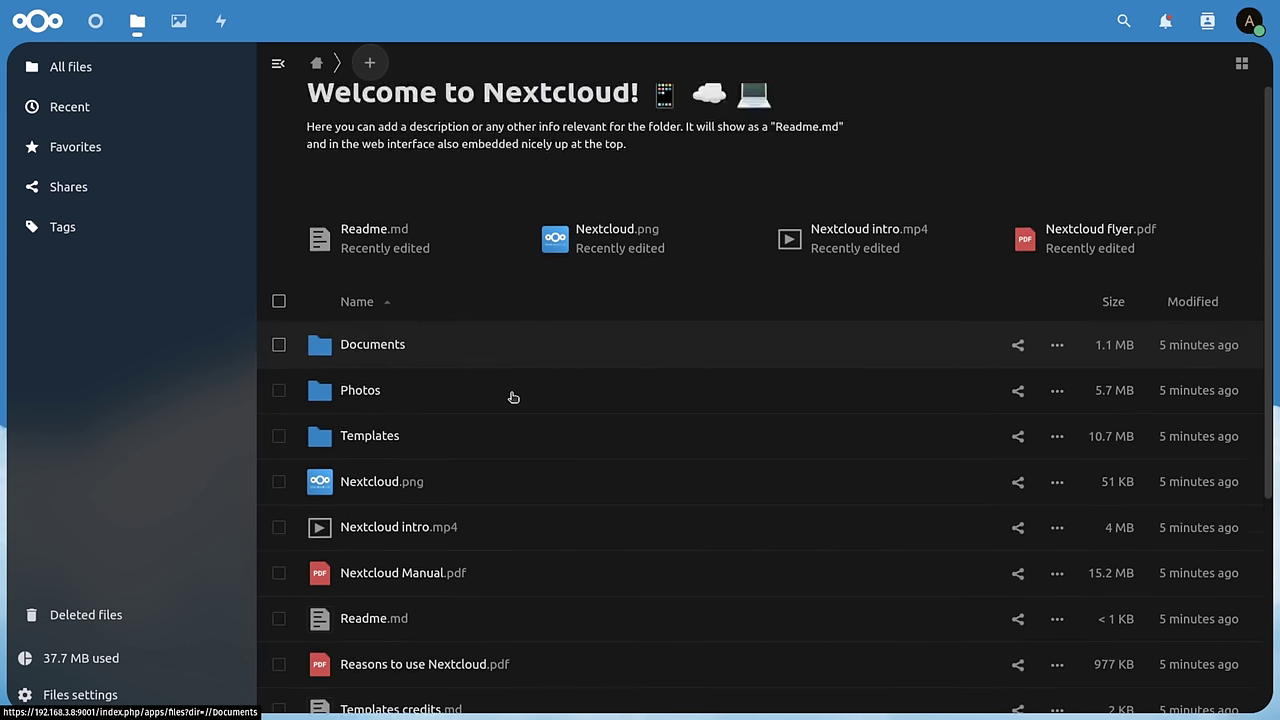
# - Open the TrueNAS_Scale_VS_Synology_2023.ods spreadsheet from the Nextcloud file list
pyautogui.scroll(-4, 511, 397)
pyautogui.scroll(4, 511, 397)
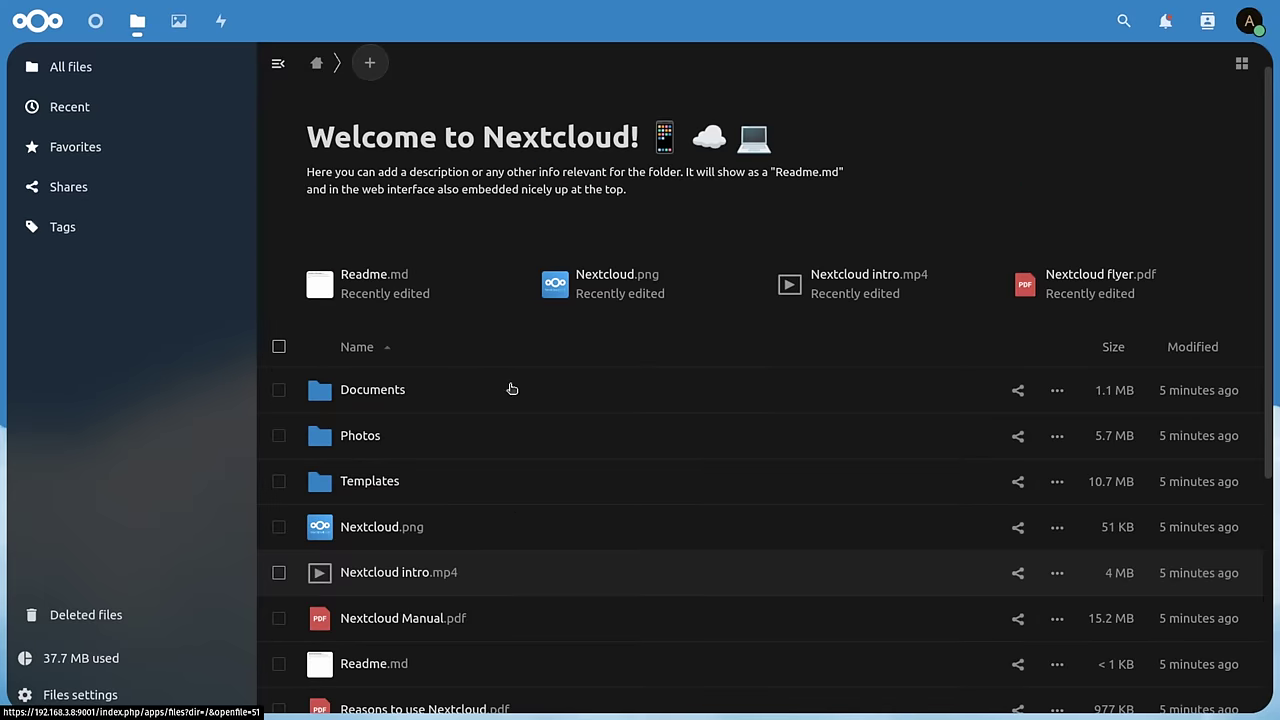
pyautogui.click(369, 63)
pyautogui.scroll(-4, 474, 632)
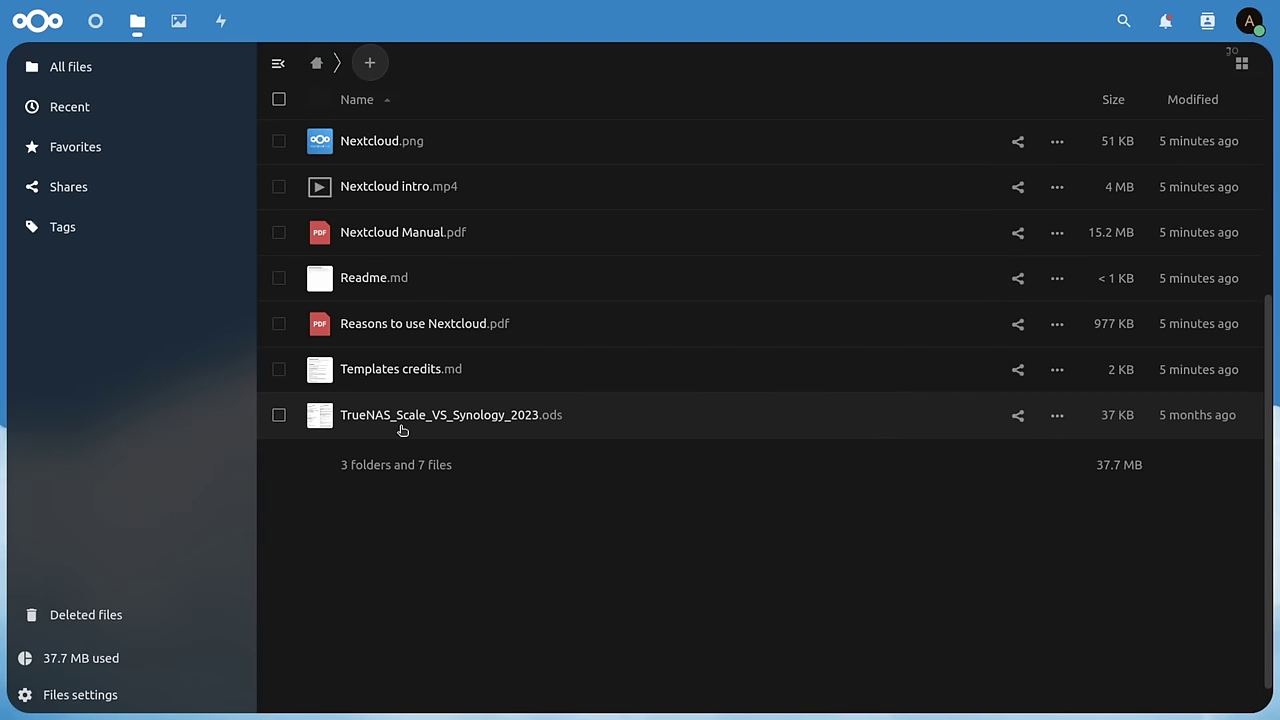
pyautogui.click(457, 420)
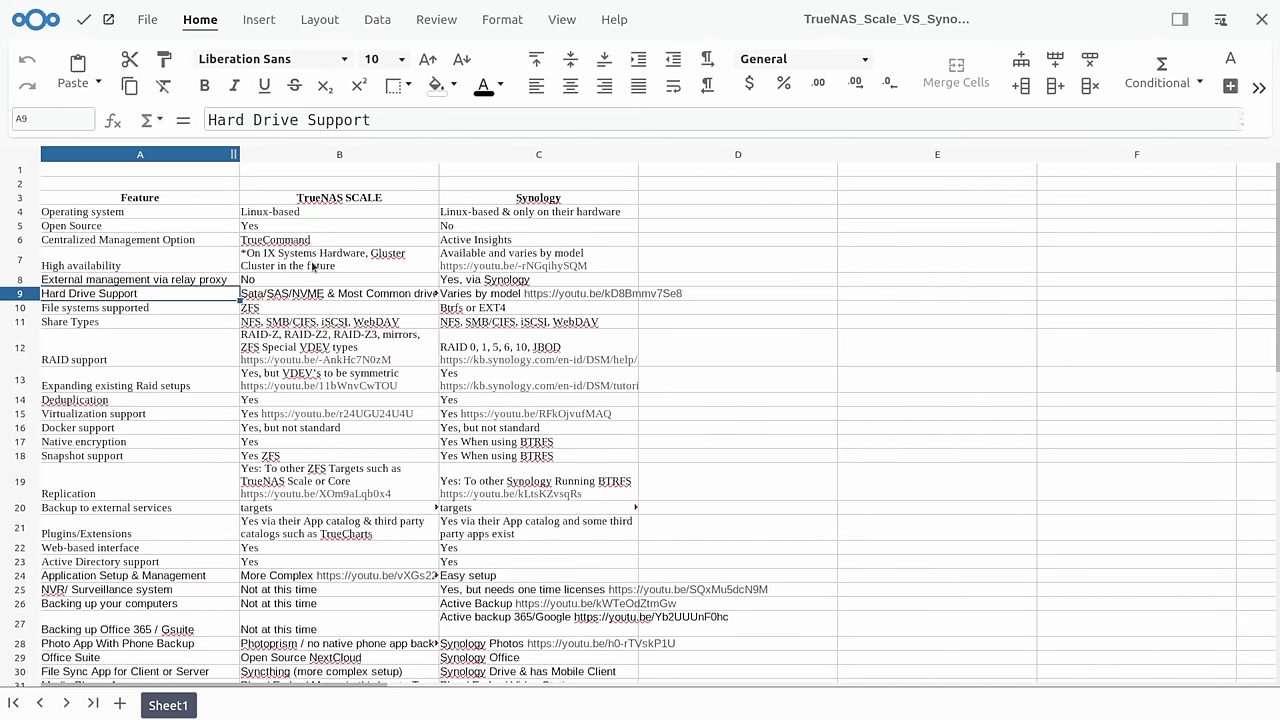
# - Select cell B7 to read the feature comparison table in the online spreadsheet editor
pyautogui.click(313, 267)
pyautogui.scroll(-9, 426, 354)
pyautogui.scroll(9, 426, 277)
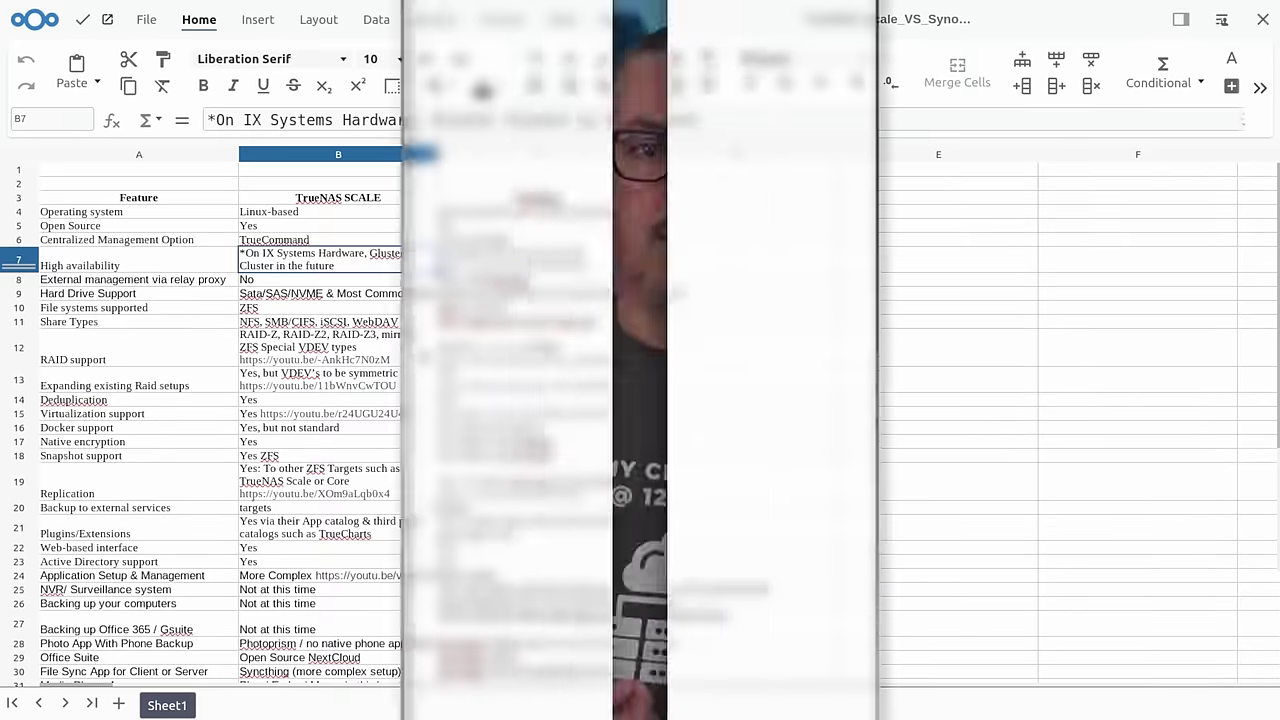